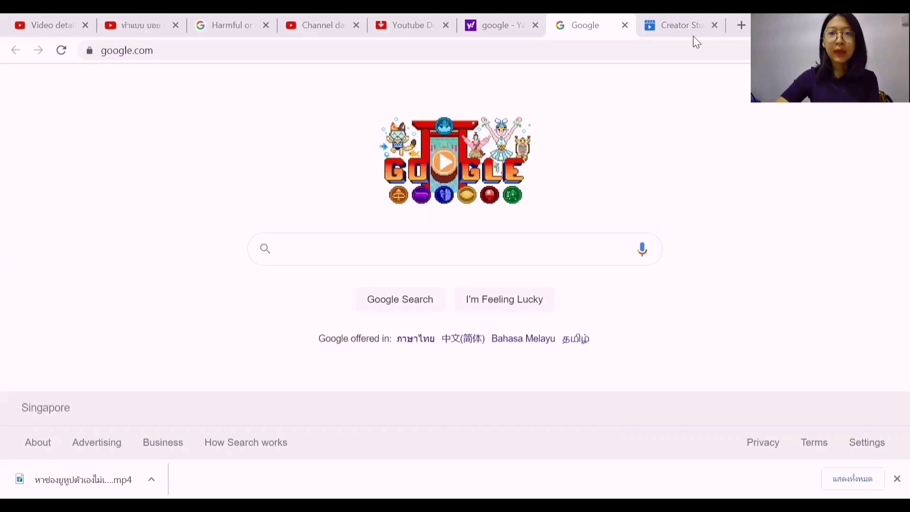
{"action": "left_click", "coordinate": [181, 52]}
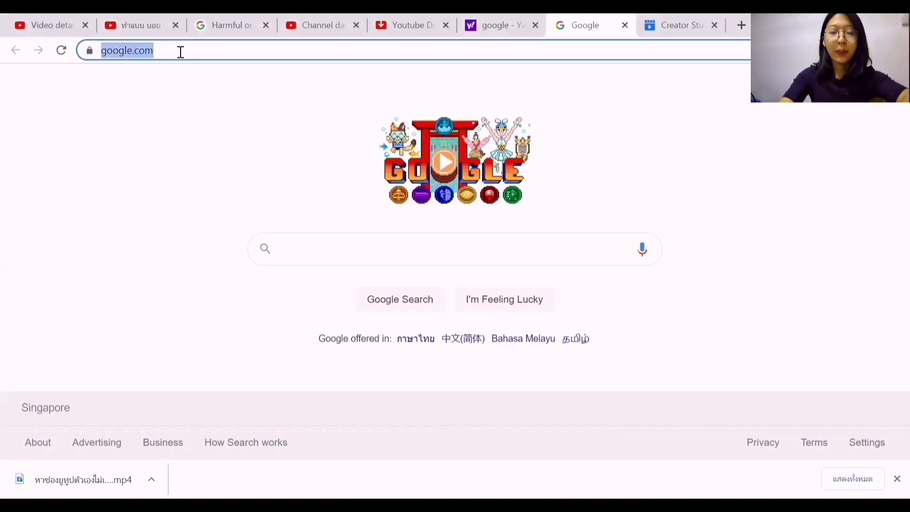
{"action": "type", "text": "face"}
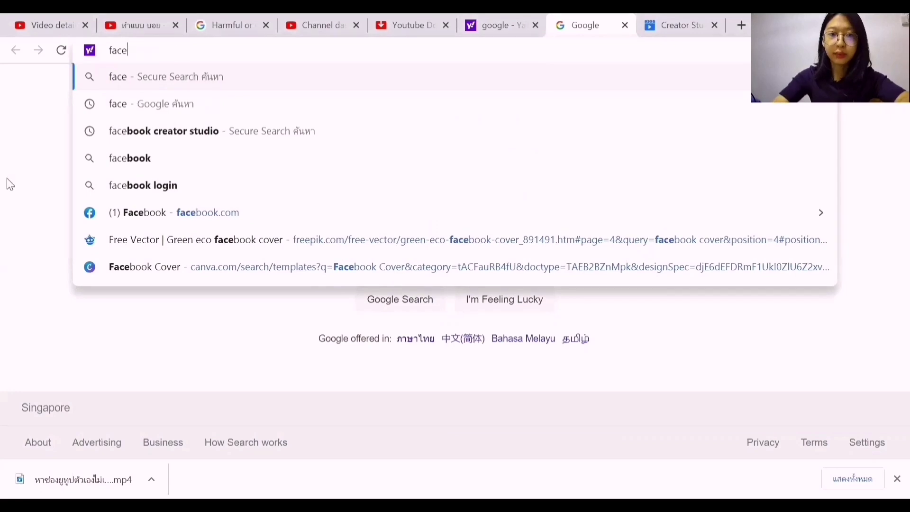
{"action": "left_click", "coordinate": [38, 187]}
- Search Google for "facebook creator studio" and open the Facebook Creator Studio result
{"action": "left_click", "coordinate": [389, 243]}
{"action": "type", "text": "face"}
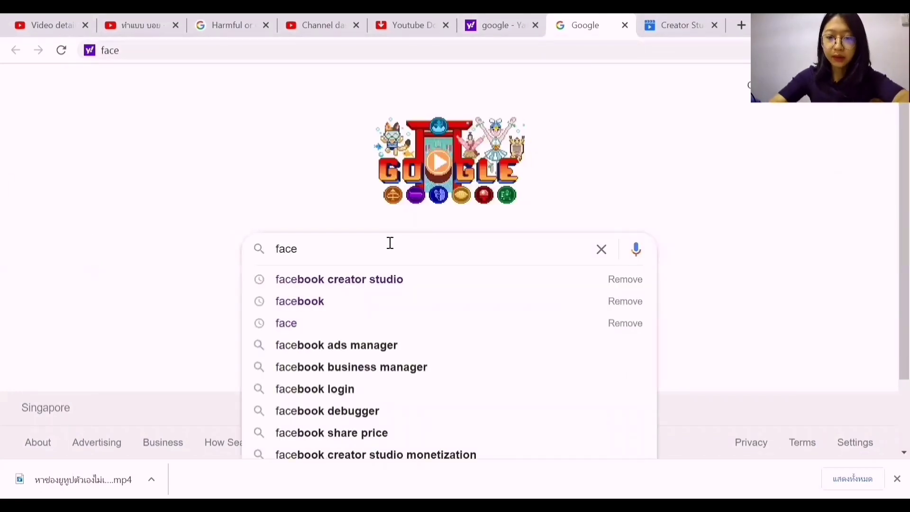
{"action": "key", "text": "Down"}
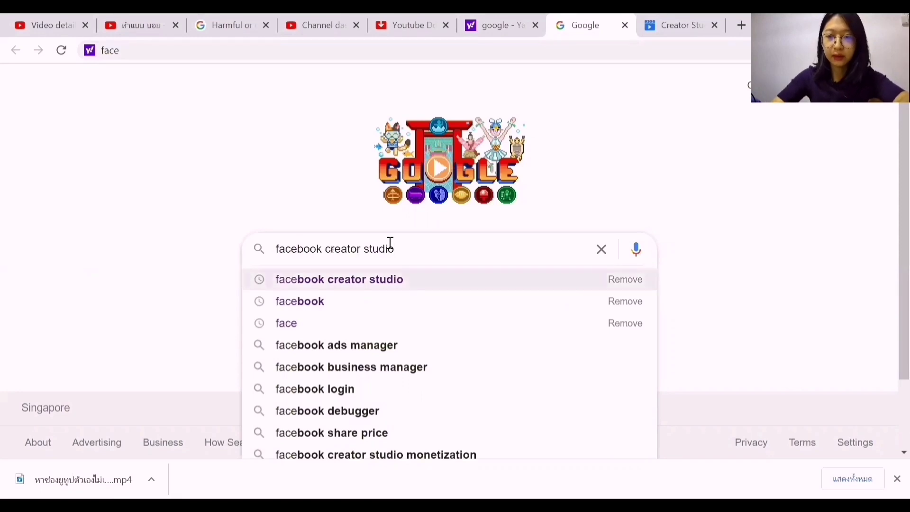
{"action": "key", "text": "Return"}
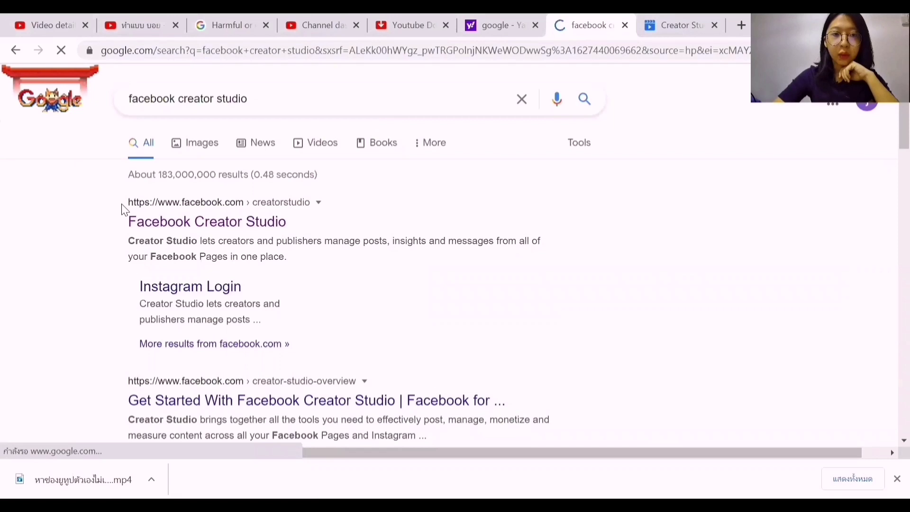
{"action": "left_click_drag", "start_coordinate": [144, 208], "coordinate": [301, 197]}
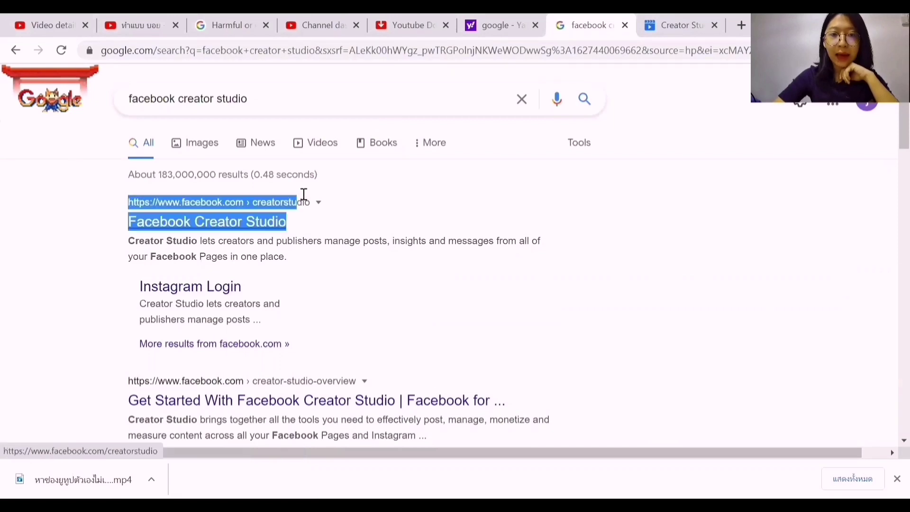
{"action": "left_click", "coordinate": [392, 205]}
{"action": "left_click", "coordinate": [247, 229]}
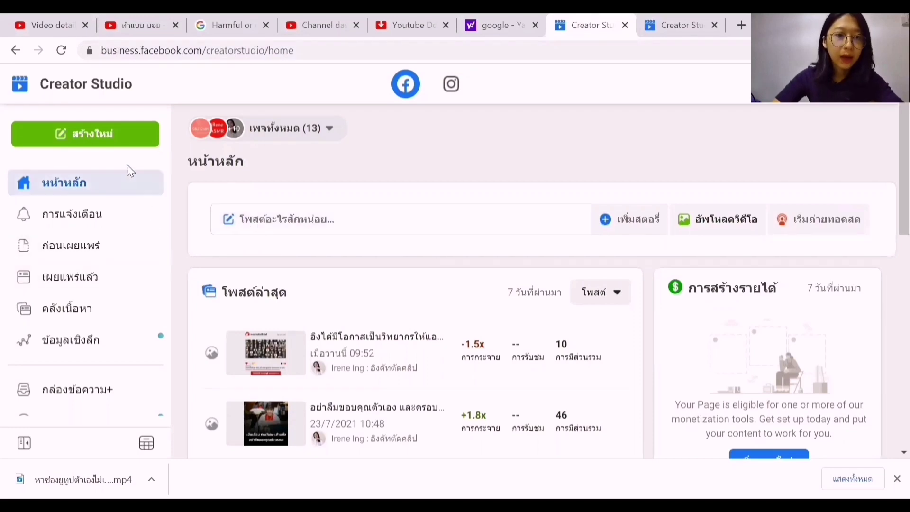
- Upload today's video about not finding your own YouTube channel from the Downloads folder to the third Page listed
{"action": "left_click", "coordinate": [89, 142]}
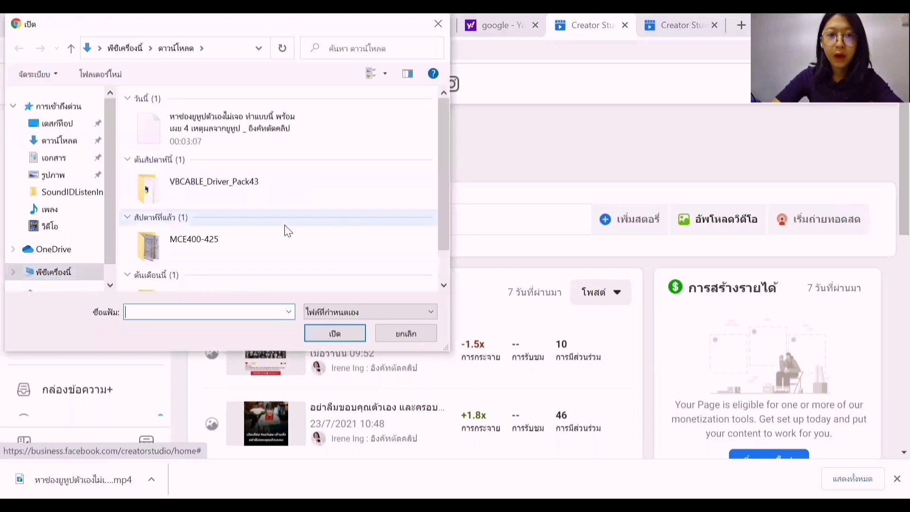
{"action": "left_click", "coordinate": [246, 130]}
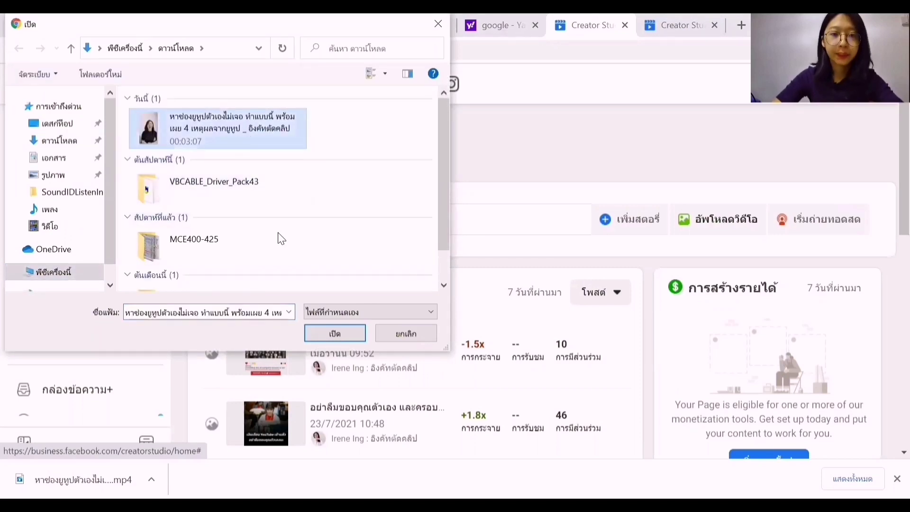
{"action": "left_click", "coordinate": [337, 335]}
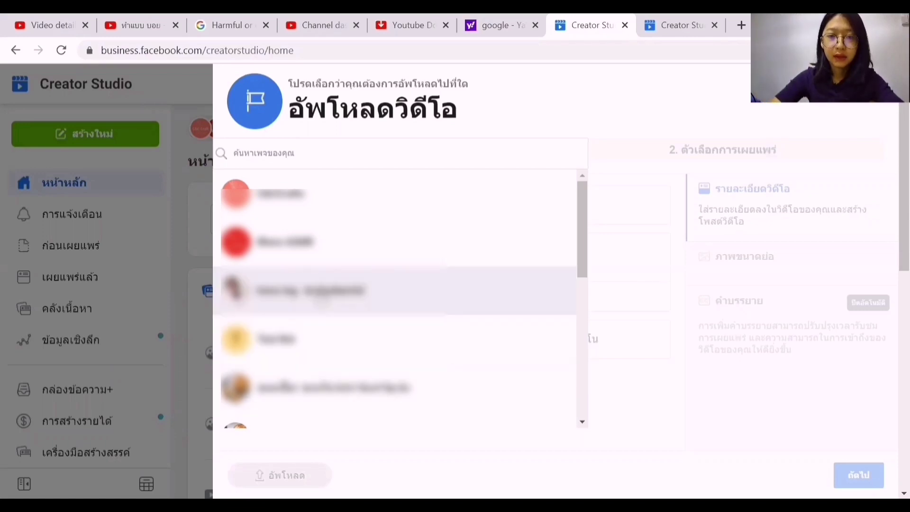
{"action": "left_click", "coordinate": [322, 298]}
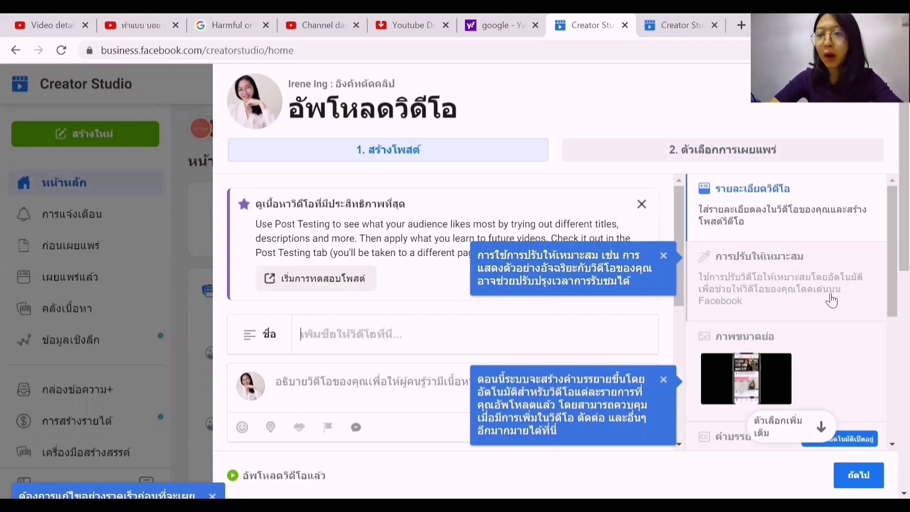
- Open the captions (คำบรรยาย) settings for the uploaded video
{"action": "scroll", "coordinate": [815, 342], "scroll_direction": "down", "scroll_amount": 1}
{"action": "scroll", "coordinate": [815, 342], "scroll_direction": "down", "scroll_amount": 4}
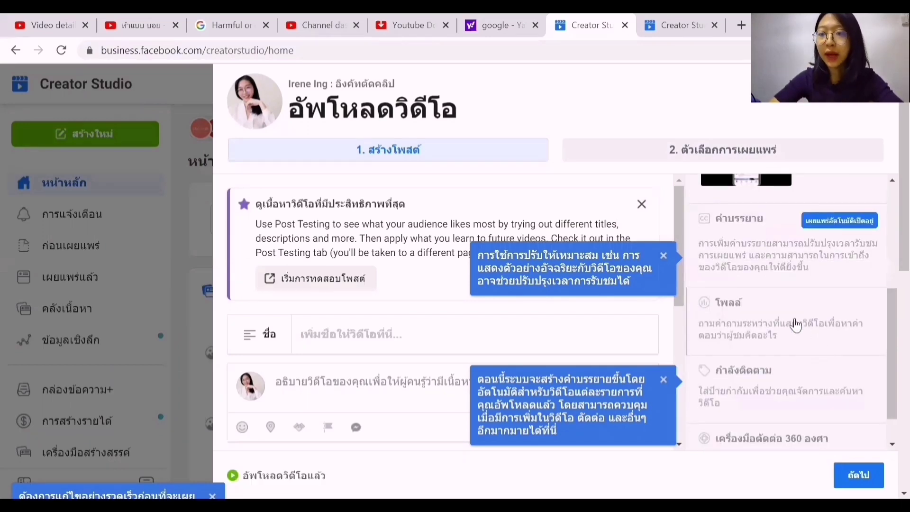
{"action": "left_click", "coordinate": [744, 259]}
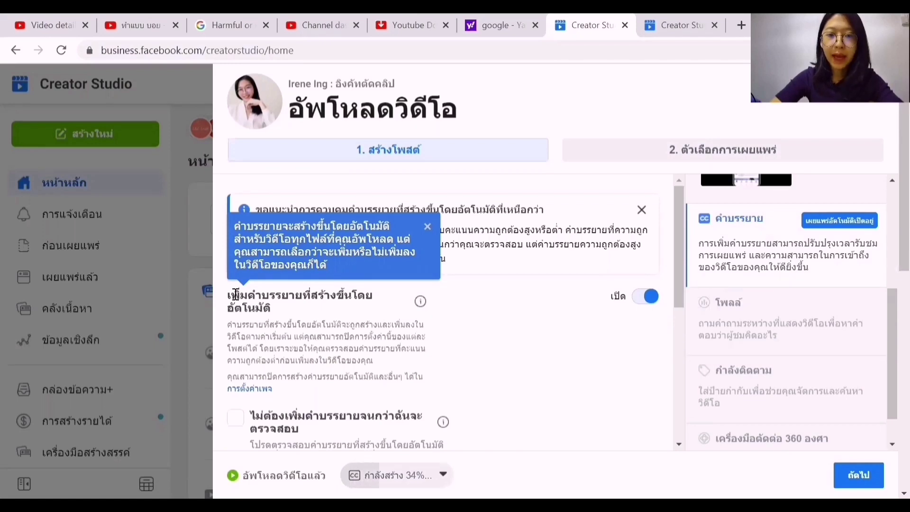
- Examine the options for automatic, uploaded and written captions, down to the progress of the added captions
{"action": "left_click_drag", "start_coordinate": [236, 298], "coordinate": [277, 311]}
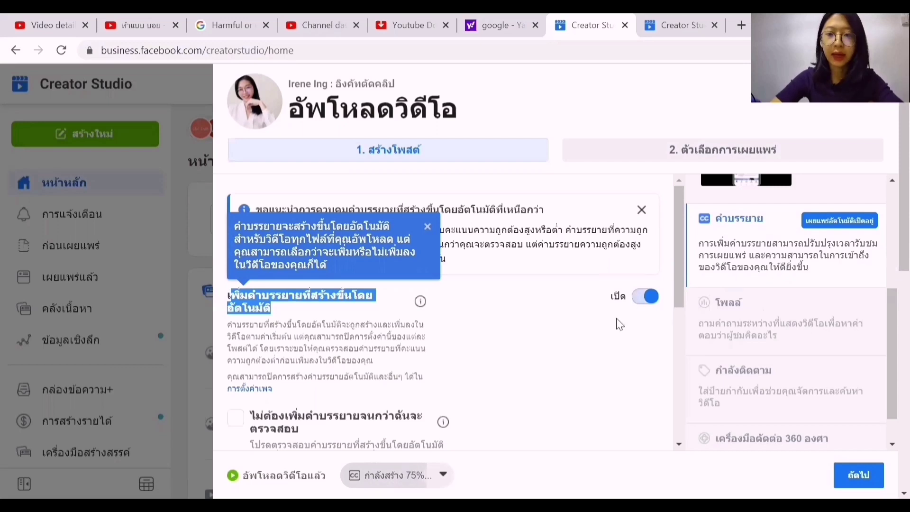
{"action": "scroll", "coordinate": [614, 381], "scroll_direction": "down", "scroll_amount": 3}
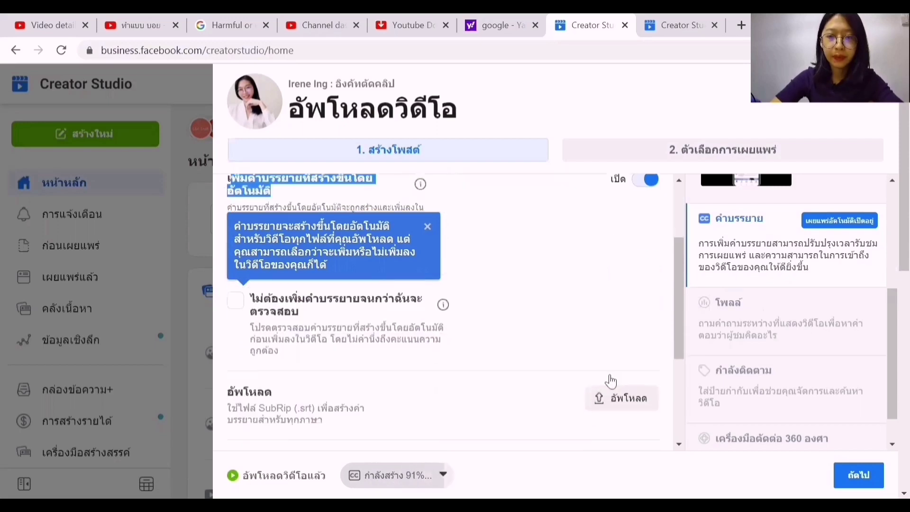
{"action": "scroll", "coordinate": [612, 381], "scroll_direction": "down", "scroll_amount": 1}
{"action": "scroll", "coordinate": [612, 379], "scroll_direction": "down", "scroll_amount": 2}
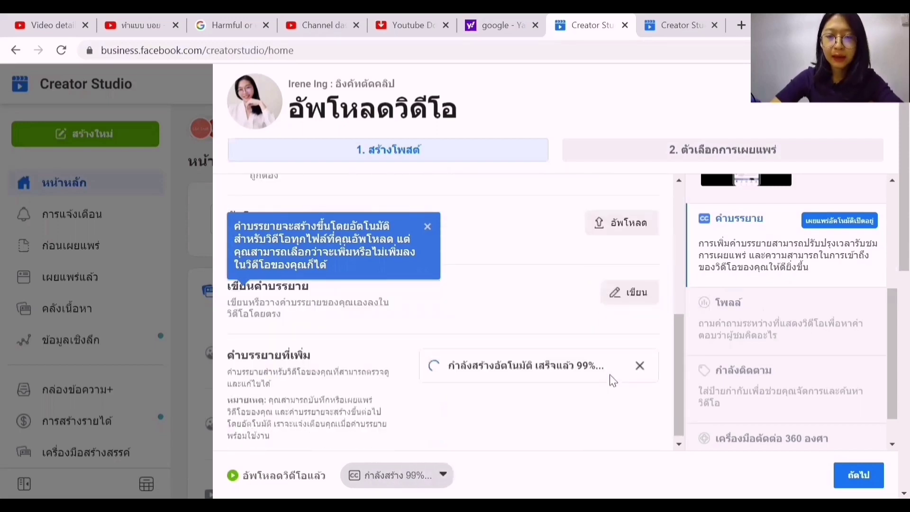
{"action": "scroll", "coordinate": [613, 381], "scroll_direction": "down", "scroll_amount": 1}
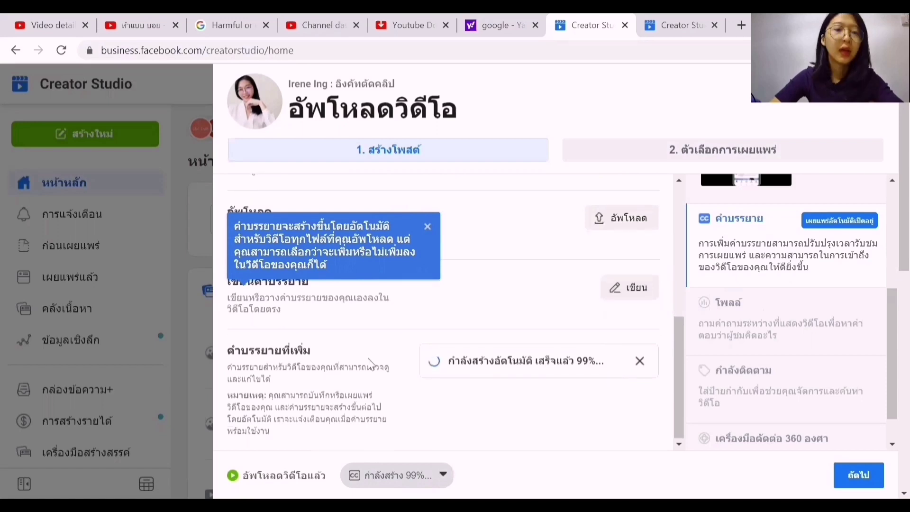
{"action": "triple_click", "coordinate": [308, 353]}
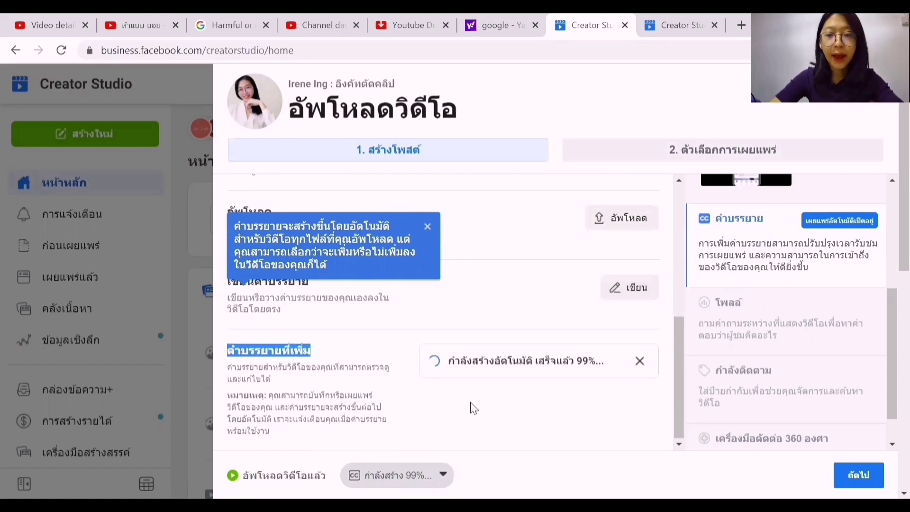
{"action": "left_click", "coordinate": [480, 410]}
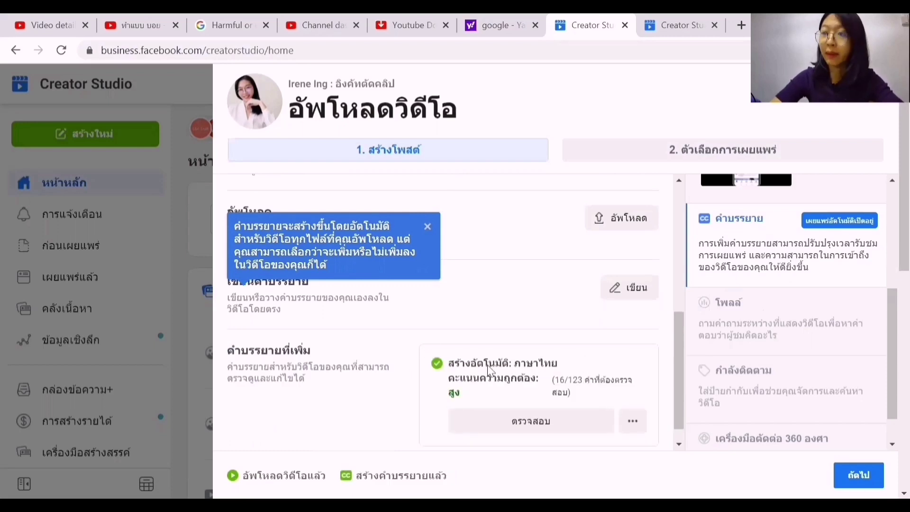
{"action": "scroll", "coordinate": [594, 302], "scroll_direction": "down", "scroll_amount": 1}
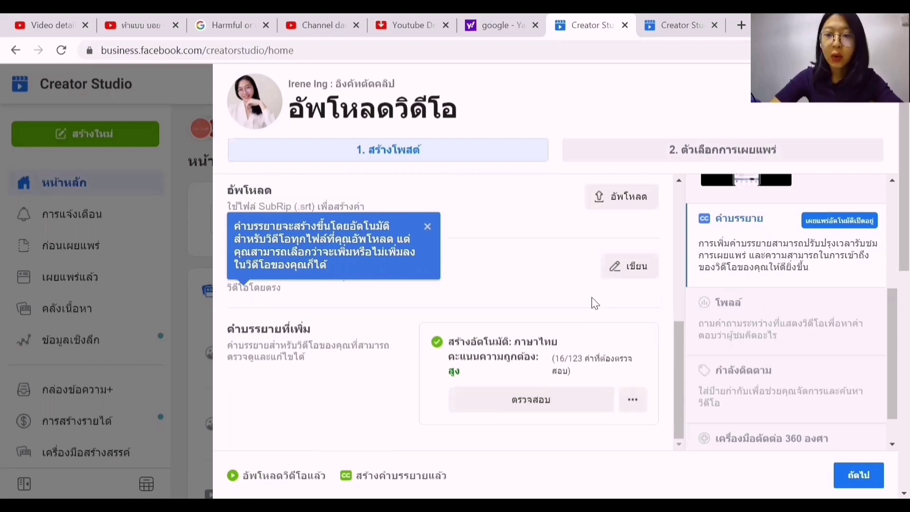
- Review the auto-generated Thai captions from the first to the last segment and save them
{"action": "left_click", "coordinate": [513, 403]}
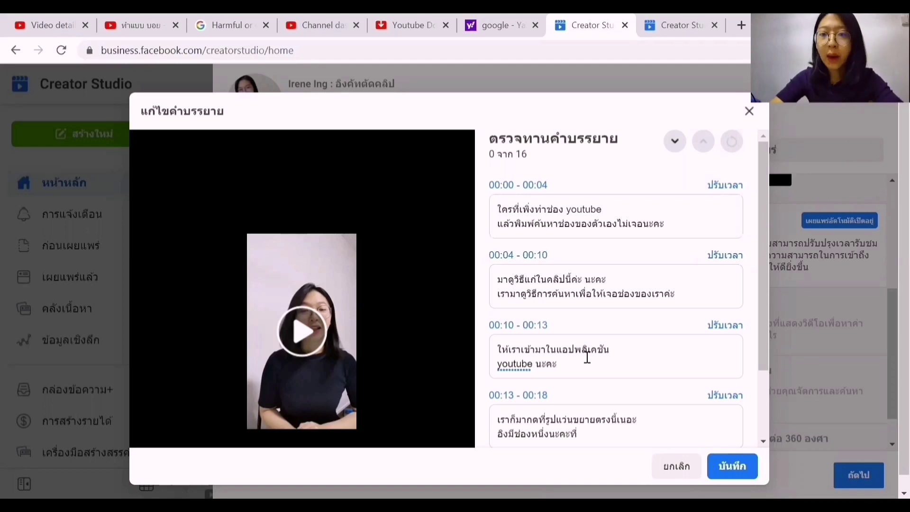
{"action": "scroll", "coordinate": [590, 363], "scroll_direction": "down", "scroll_amount": 1}
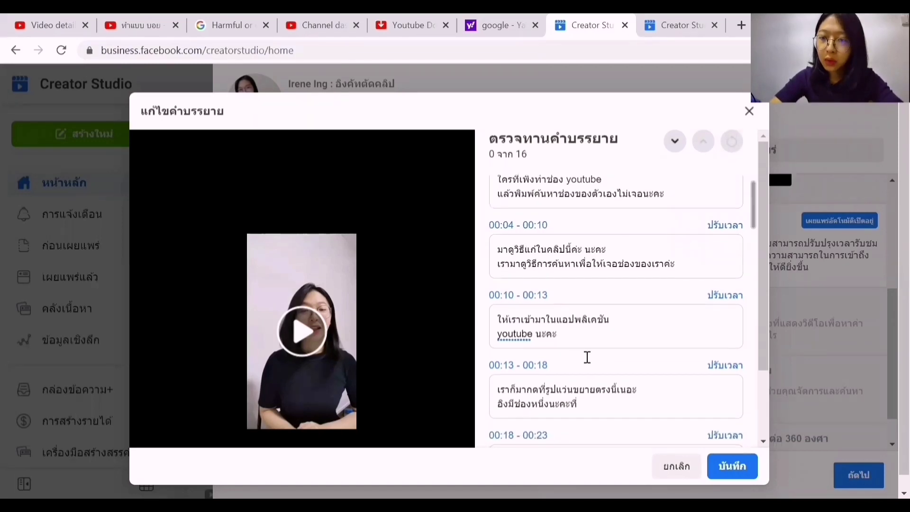
{"action": "scroll", "coordinate": [588, 358], "scroll_direction": "down", "scroll_amount": 7}
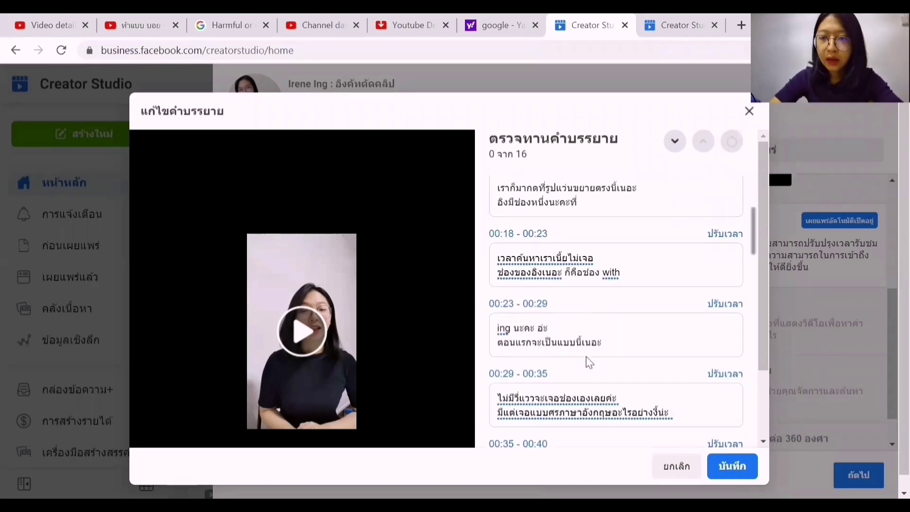
{"action": "scroll", "coordinate": [590, 363], "scroll_direction": "down", "scroll_amount": 3}
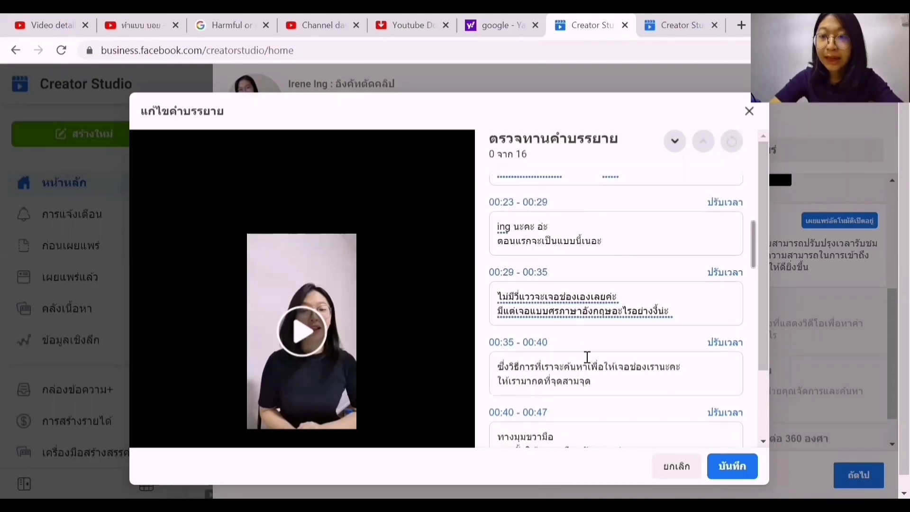
{"action": "scroll", "coordinate": [588, 359], "scroll_direction": "up", "scroll_amount": 2}
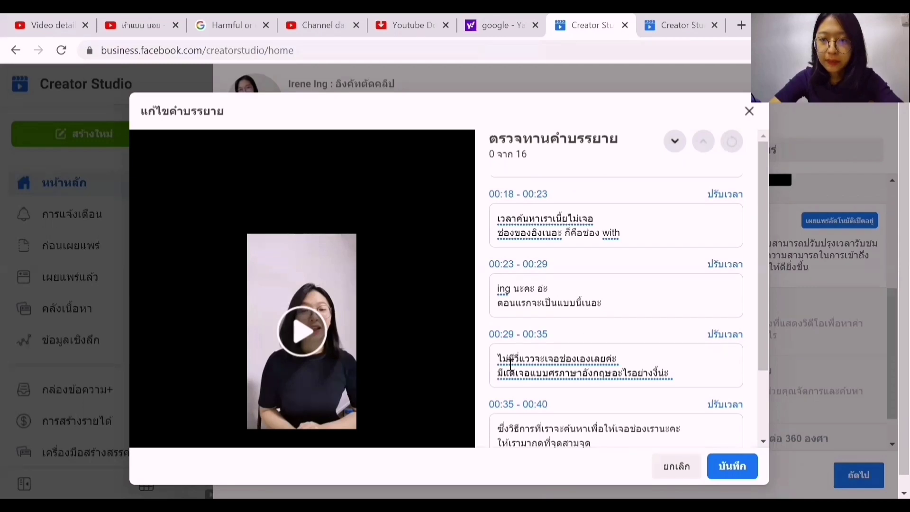
{"action": "scroll", "coordinate": [591, 365], "scroll_direction": "down", "scroll_amount": 2}
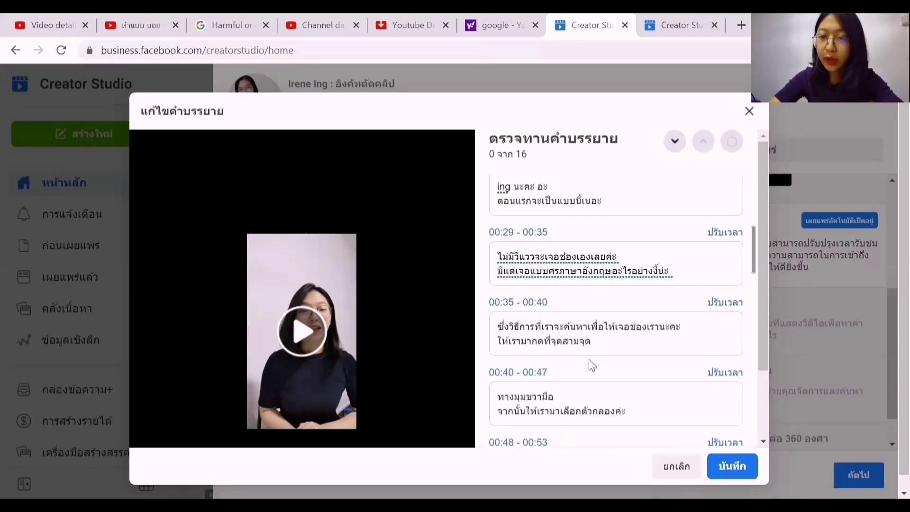
{"action": "scroll", "coordinate": [593, 366], "scroll_direction": "down", "scroll_amount": 3}
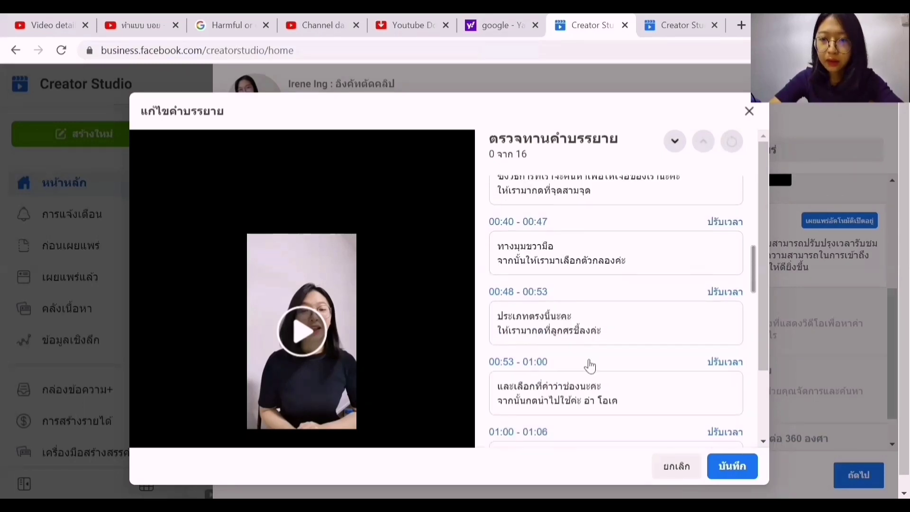
{"action": "scroll", "coordinate": [590, 366], "scroll_direction": "down", "scroll_amount": 5}
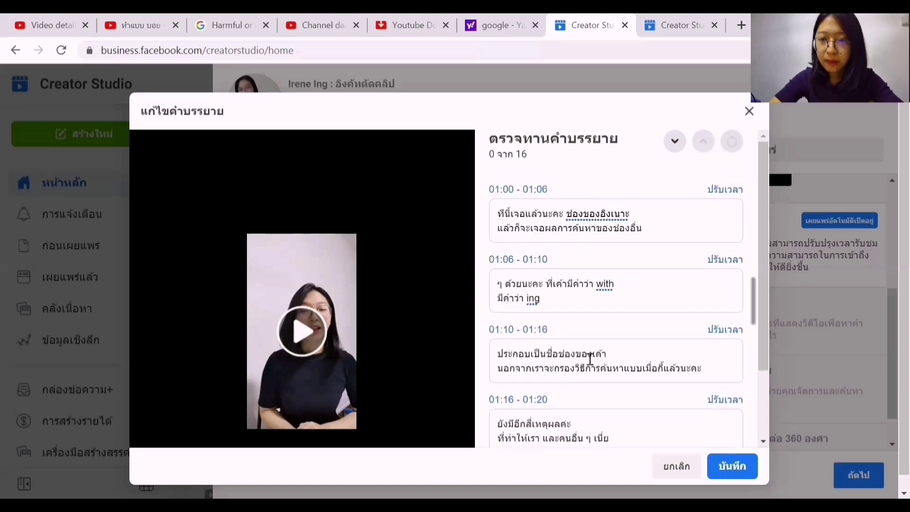
{"action": "scroll", "coordinate": [590, 359], "scroll_direction": "down", "scroll_amount": 6}
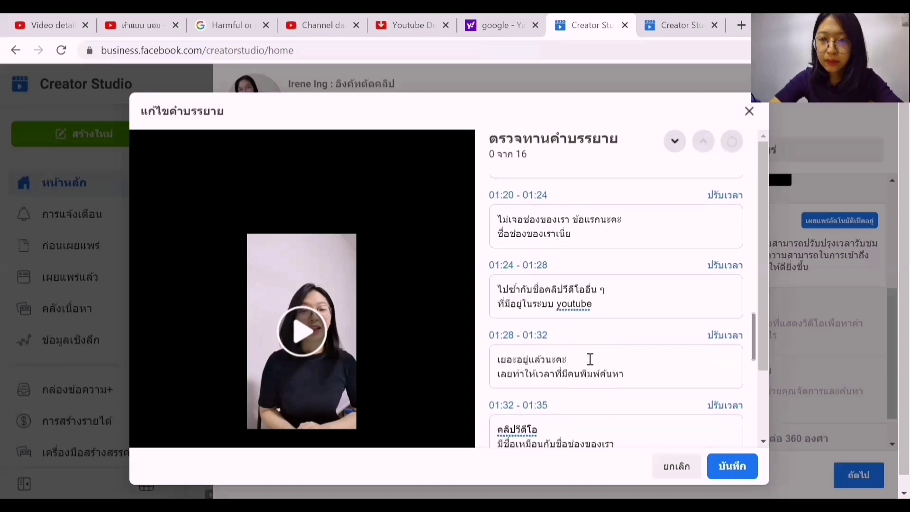
{"action": "scroll", "coordinate": [591, 363], "scroll_direction": "down", "scroll_amount": 4}
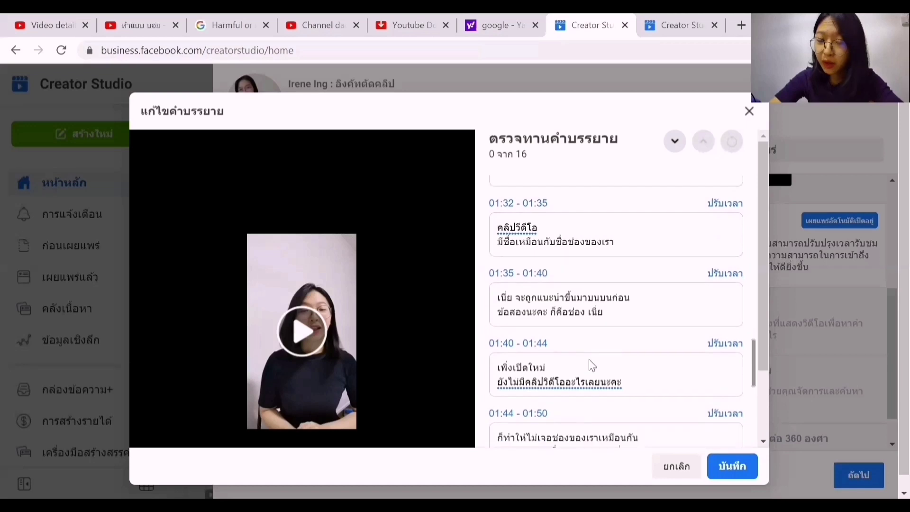
{"action": "scroll", "coordinate": [592, 366], "scroll_direction": "down", "scroll_amount": 6}
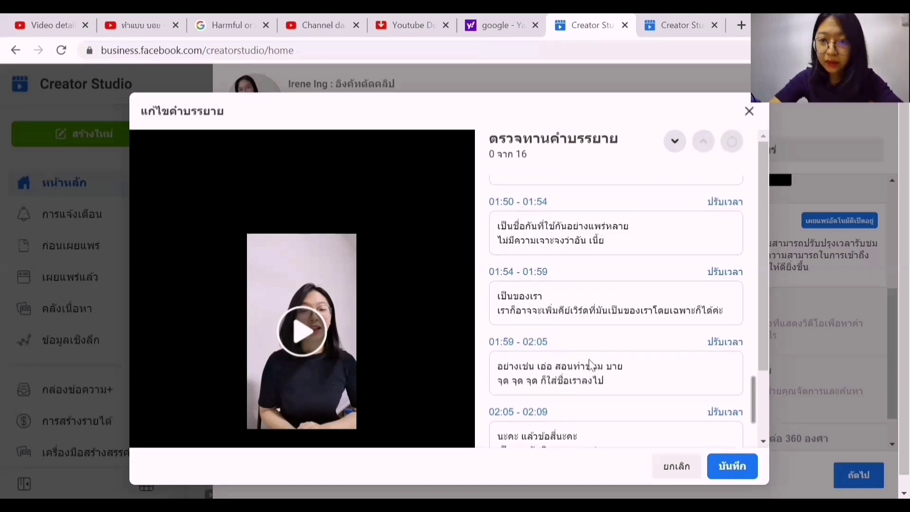
{"action": "scroll", "coordinate": [612, 358], "scroll_direction": "down", "scroll_amount": 15}
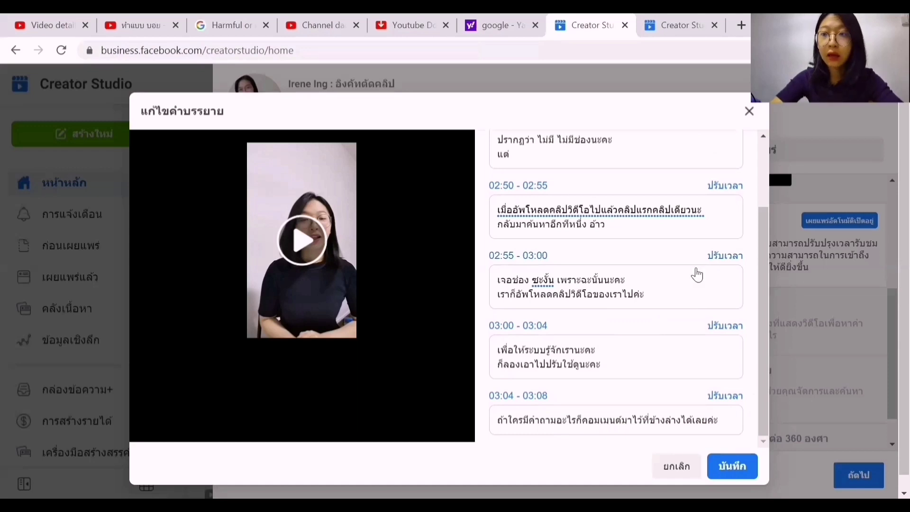
{"action": "left_click", "coordinate": [728, 470]}
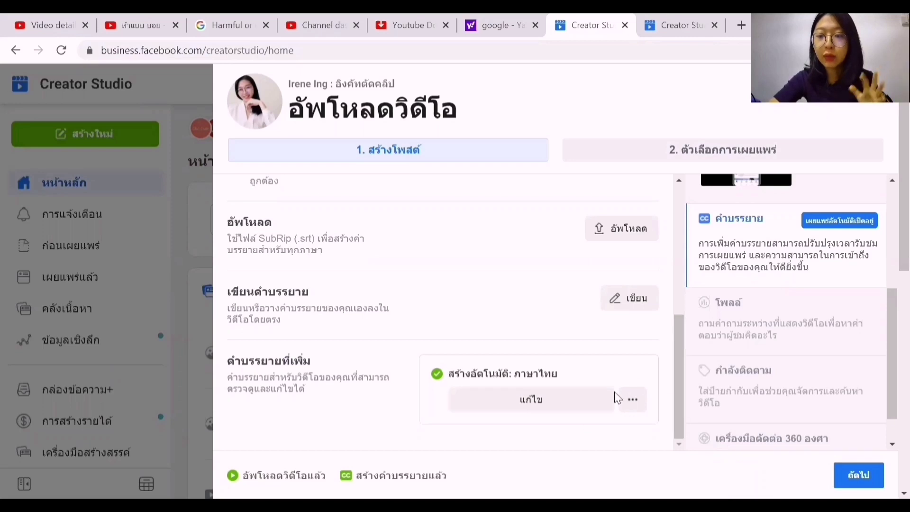
- Download the auto-generated Thai captions as an SRT file
{"action": "left_click", "coordinate": [636, 404]}
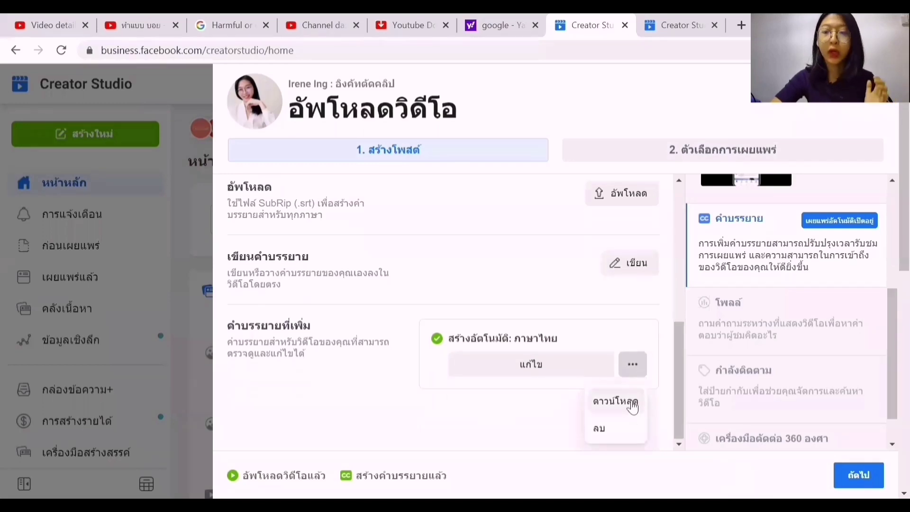
{"action": "left_click", "coordinate": [614, 411]}
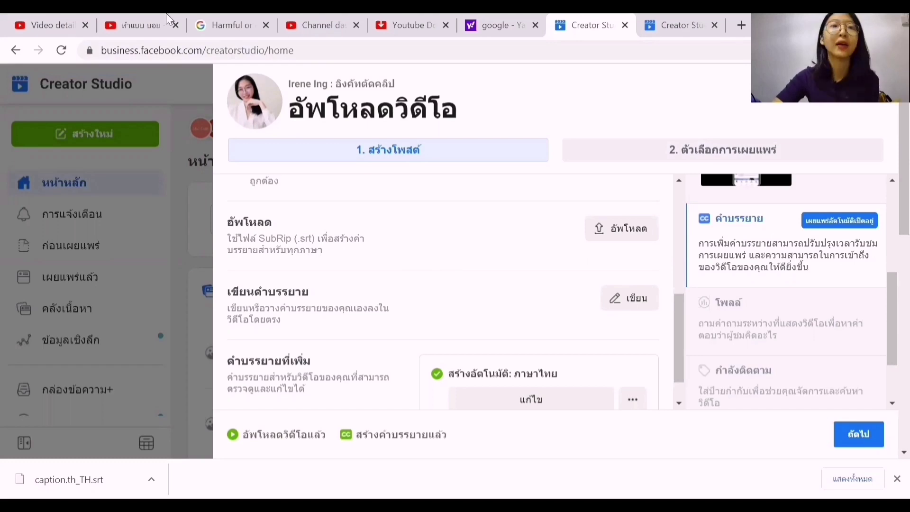
- Switch to YouTube and open YouTube Studio for the signed-in channel
{"action": "key", "text": "ctrl+1"}
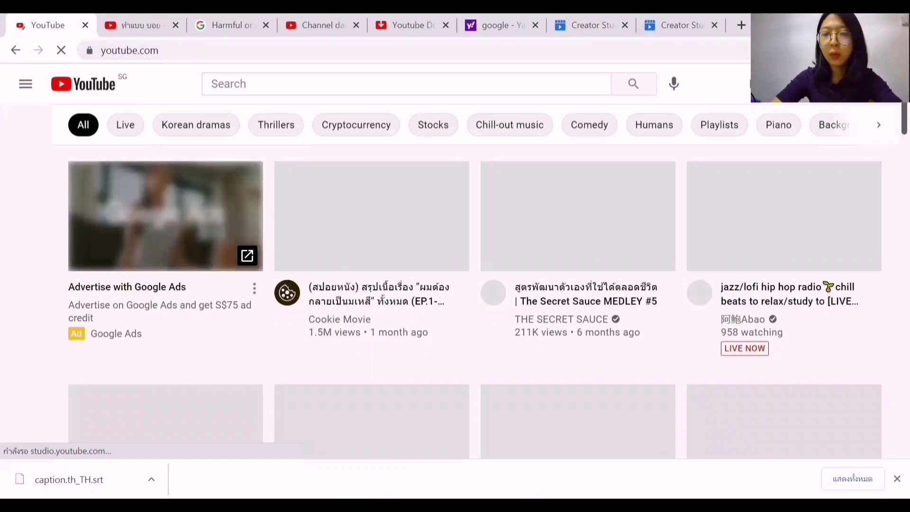
{"action": "left_click", "coordinate": [886, 84]}
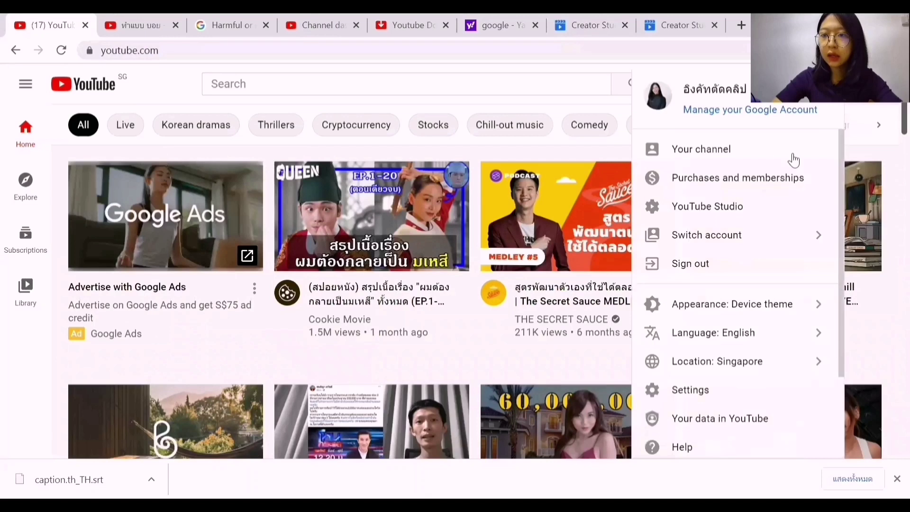
{"action": "left_click", "coordinate": [760, 212]}
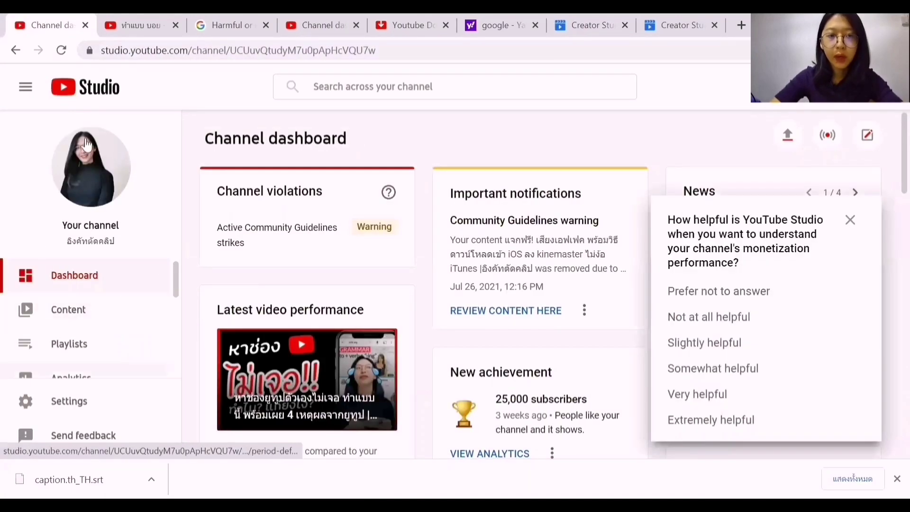
- Open the channel's subtitles page and dismiss the monetization survey
{"action": "scroll", "coordinate": [135, 374], "scroll_direction": "down", "scroll_amount": 2}
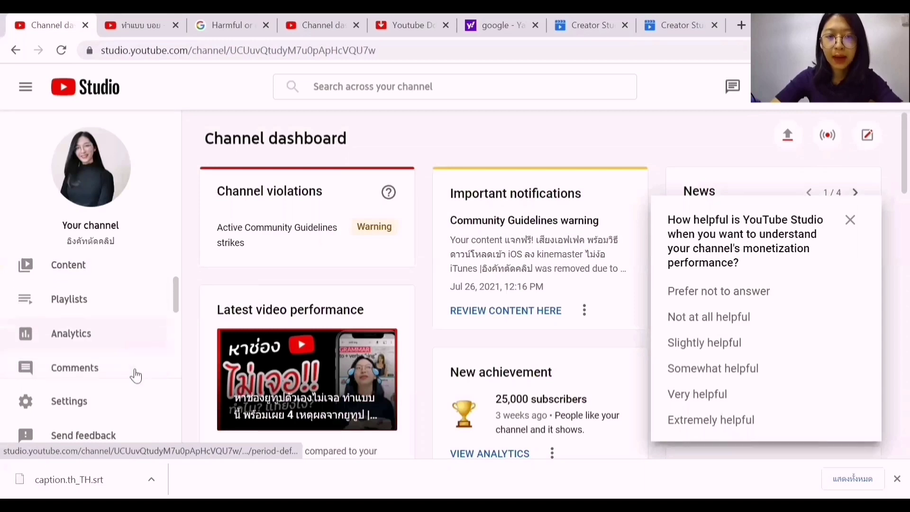
{"action": "scroll", "coordinate": [135, 376], "scroll_direction": "down", "scroll_amount": 1}
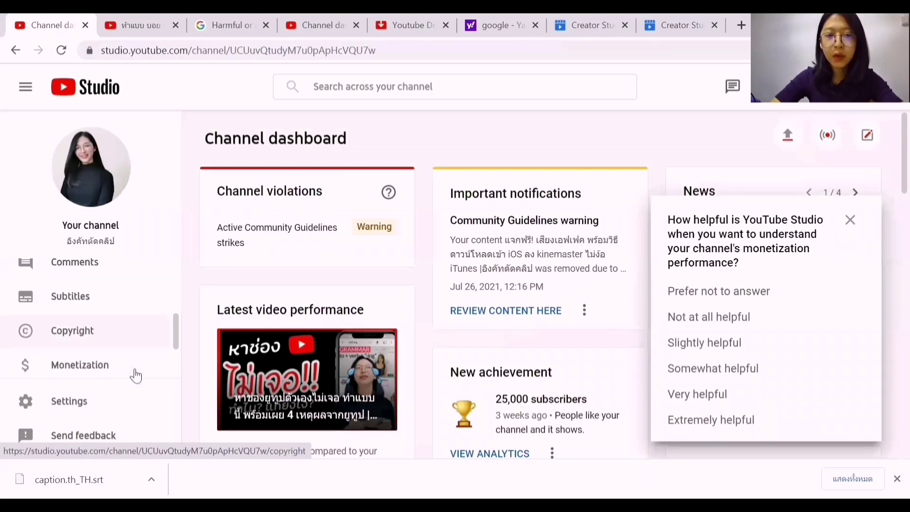
{"action": "left_click", "coordinate": [71, 304]}
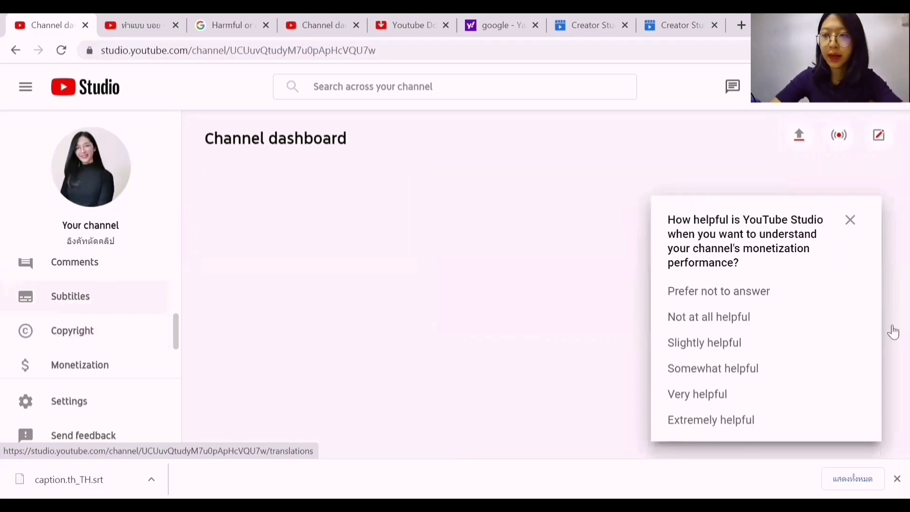
{"action": "left_click", "coordinate": [850, 219]}
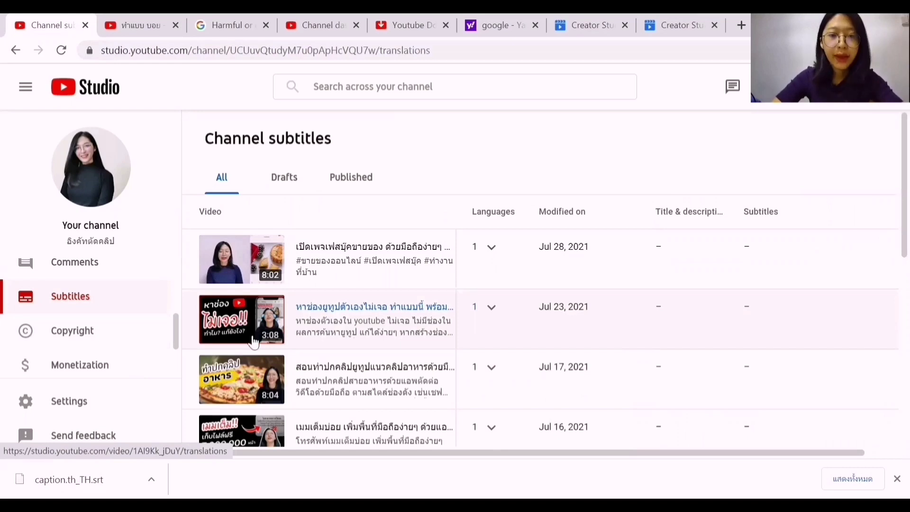
- Open the subtitles of the 3:08 video หาช่องยูทูปตัวเองไม่เจอ and start adding Thai subtitles
{"action": "left_click", "coordinate": [313, 309]}
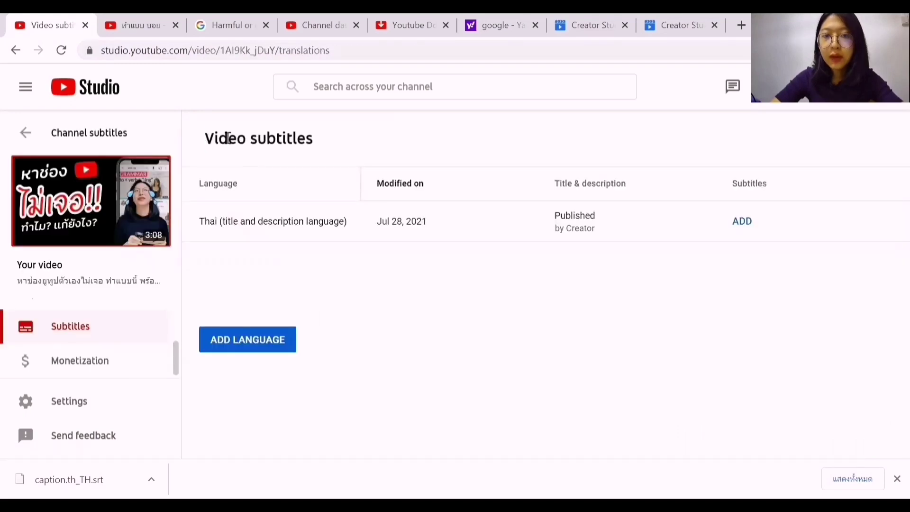
{"action": "left_click_drag", "start_coordinate": [205, 139], "coordinate": [309, 138]}
{"action": "left_click", "coordinate": [201, 219]}
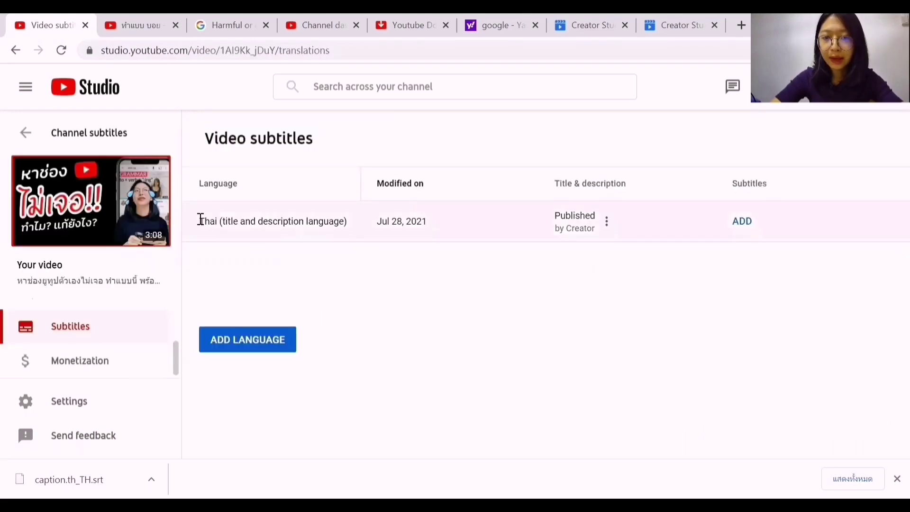
{"action": "left_click_drag", "start_coordinate": [201, 220], "coordinate": [638, 228]}
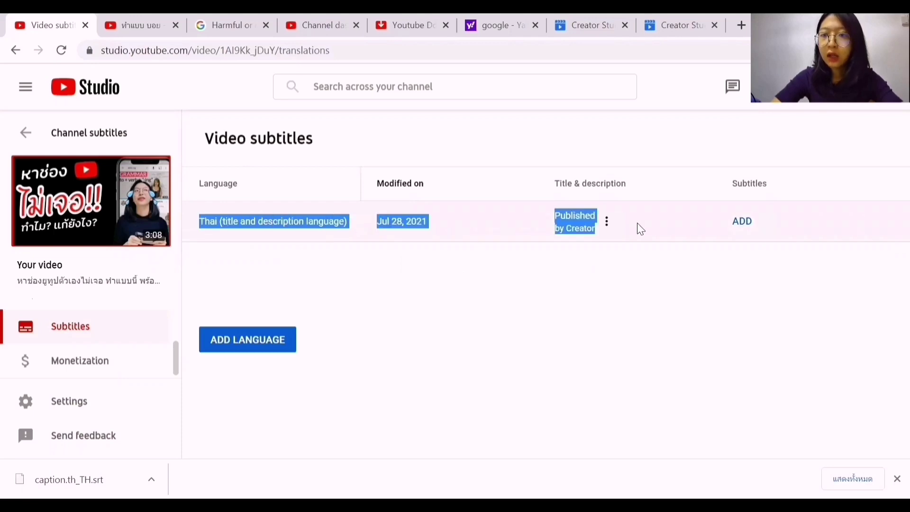
{"action": "left_click", "coordinate": [680, 306]}
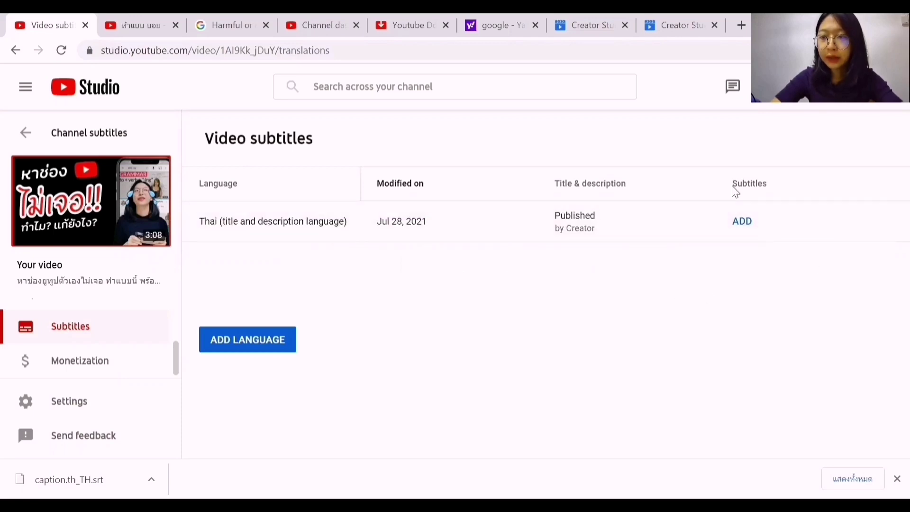
{"action": "left_click_drag", "start_coordinate": [734, 190], "coordinate": [773, 187]}
{"action": "left_click", "coordinate": [753, 280]}
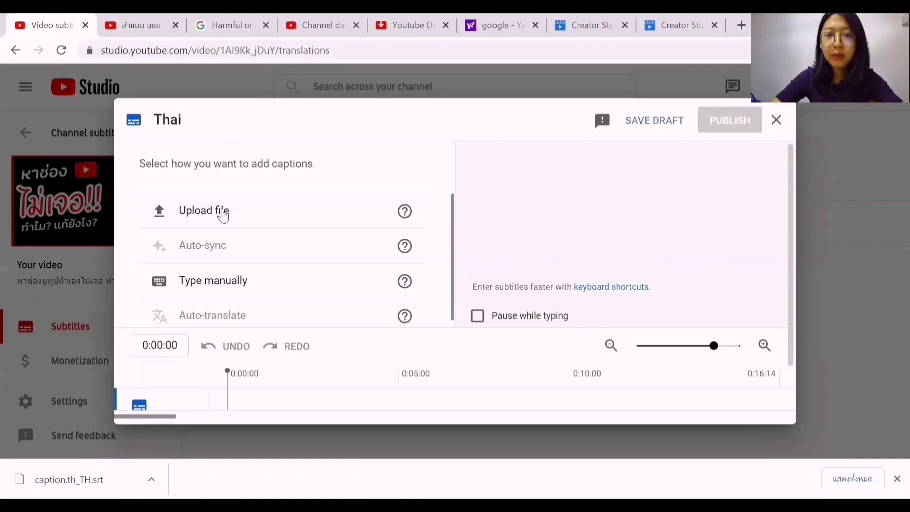
- Upload the file caption.th_TH.srt as Thai subtitles with timing
{"action": "left_click", "coordinate": [223, 212]}
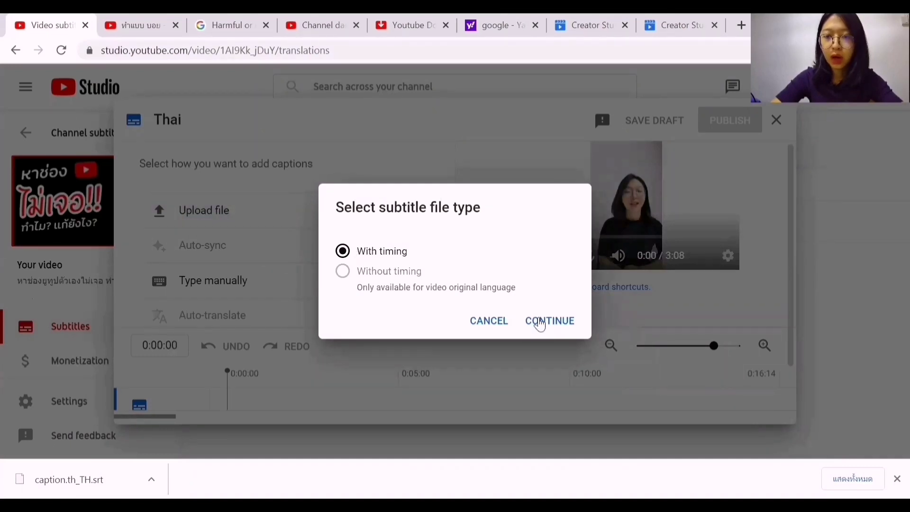
{"action": "left_click", "coordinate": [540, 325]}
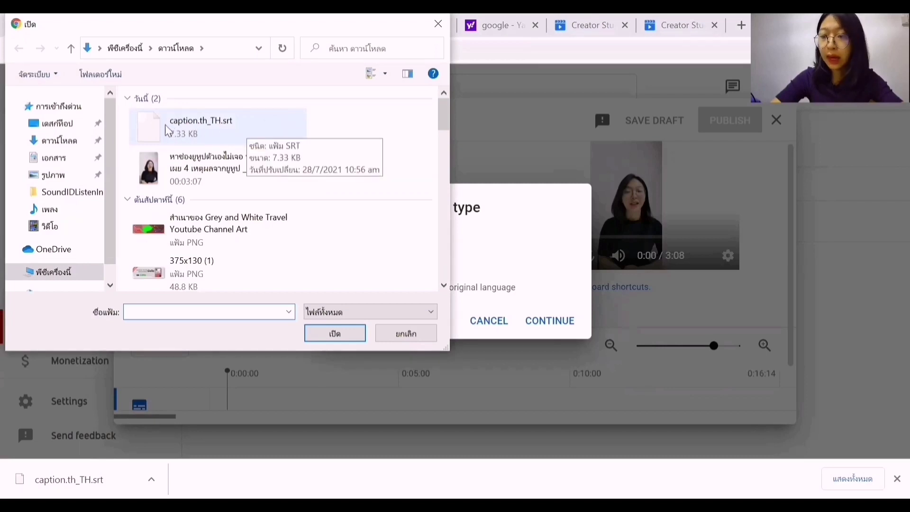
{"action": "left_click", "coordinate": [168, 131]}
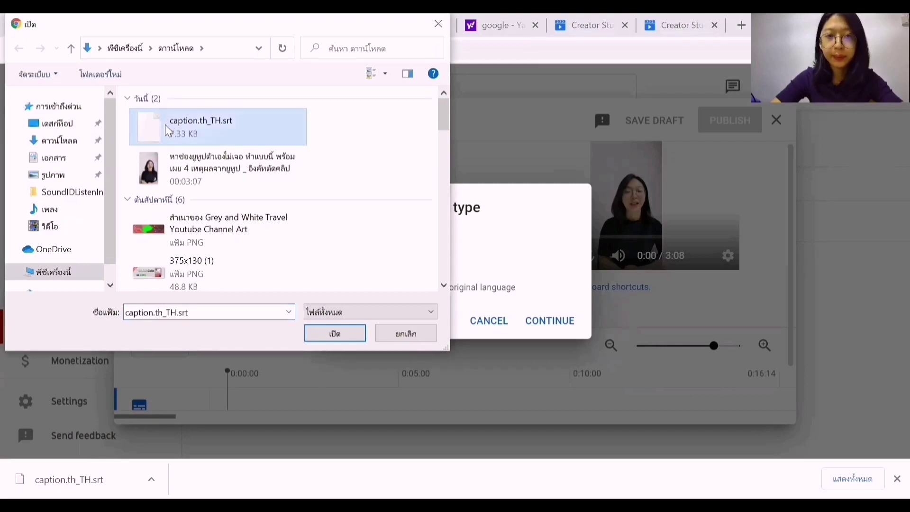
{"action": "left_click", "coordinate": [335, 334]}
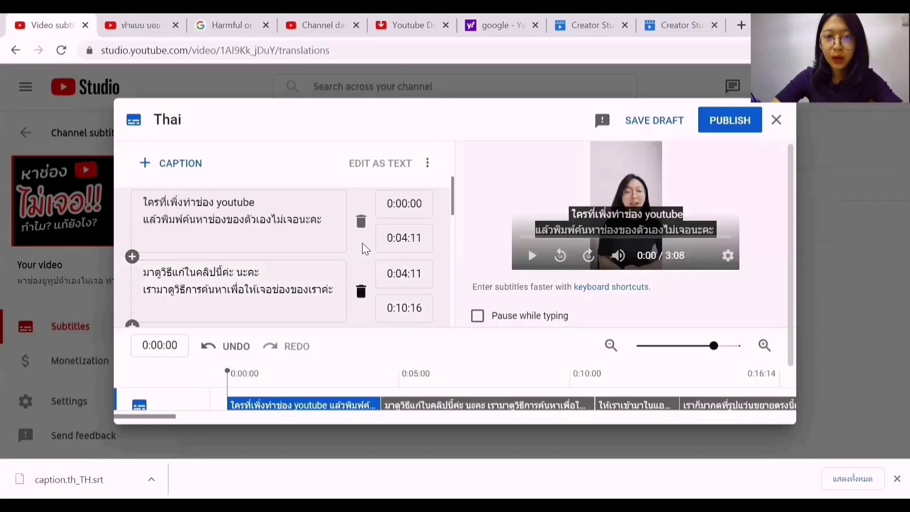
- Review the imported Thai captions in the caption list and publish them
{"action": "scroll", "coordinate": [345, 305], "scroll_direction": "down", "scroll_amount": 3}
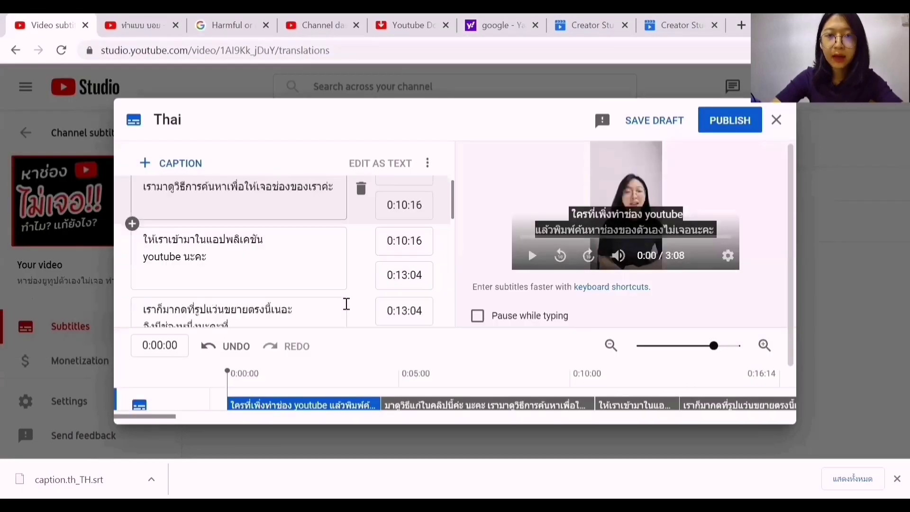
{"action": "scroll", "coordinate": [346, 304], "scroll_direction": "down", "scroll_amount": 20}
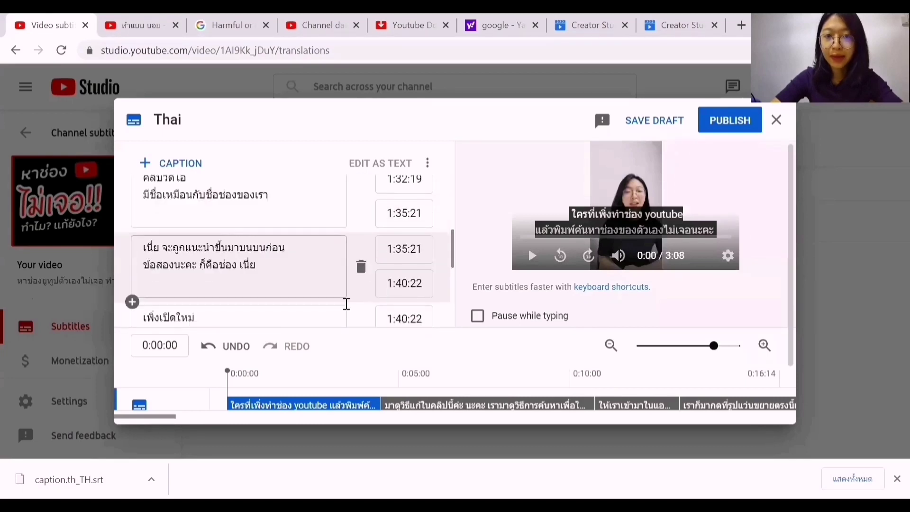
{"action": "scroll", "coordinate": [346, 305], "scroll_direction": "down", "scroll_amount": 3}
{"action": "scroll", "coordinate": [346, 305], "scroll_direction": "up", "scroll_amount": 20}
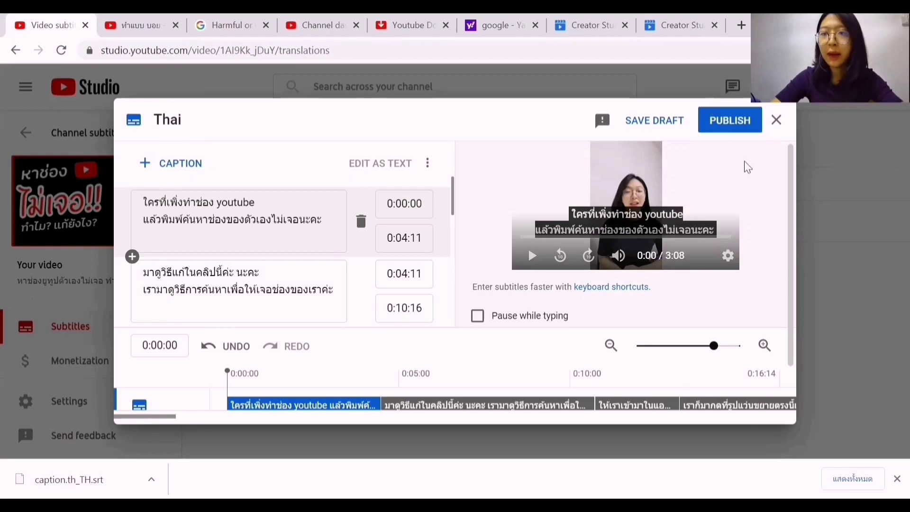
{"action": "left_click", "coordinate": [718, 127]}
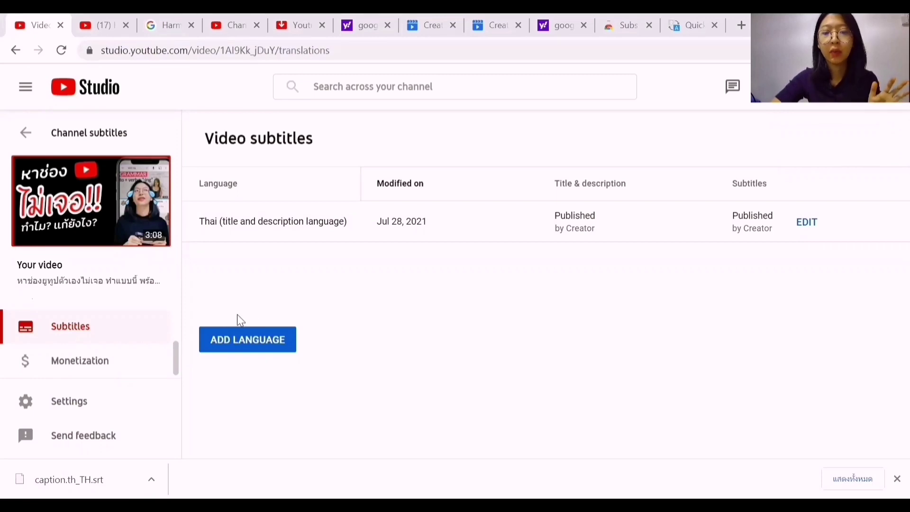
- Add English as a subtitle language for the video
{"action": "left_click", "coordinate": [248, 346]}
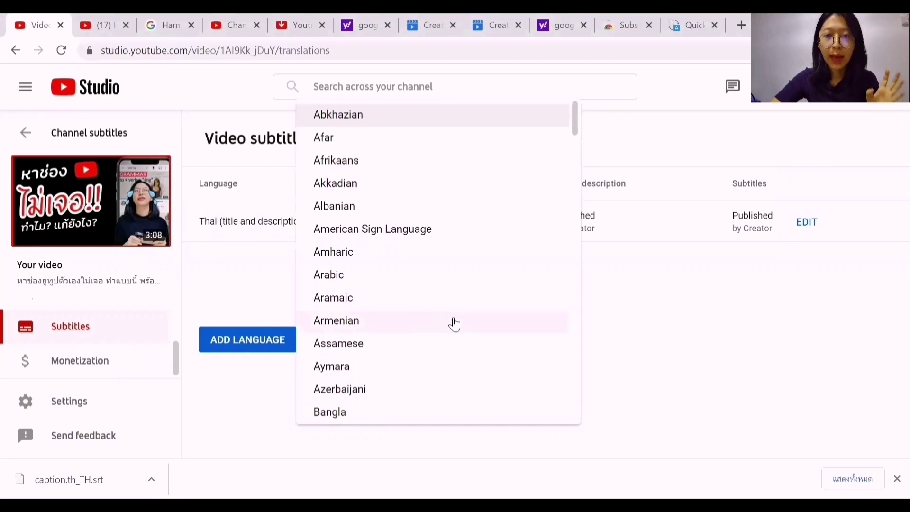
{"action": "scroll", "coordinate": [454, 324], "scroll_direction": "down", "scroll_amount": 10}
{"action": "scroll", "coordinate": [454, 324], "scroll_direction": "down", "scroll_amount": 6}
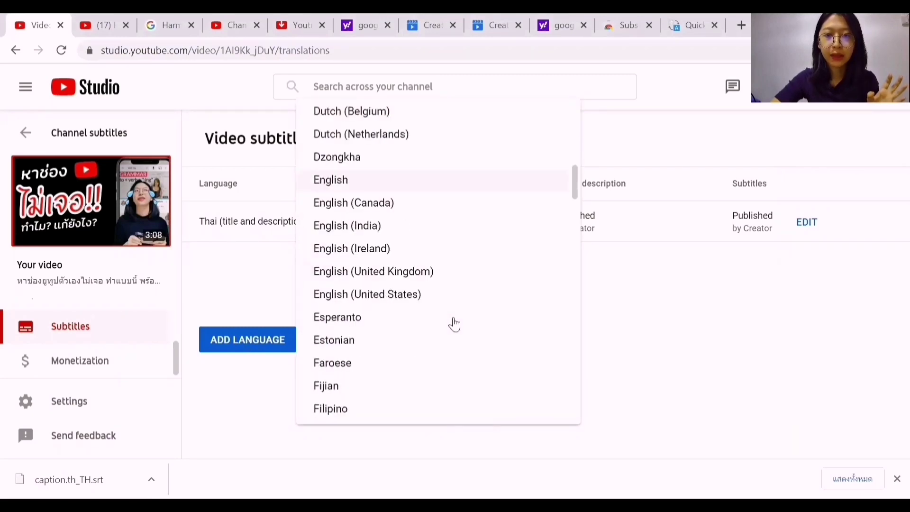
{"action": "left_click", "coordinate": [358, 188]}
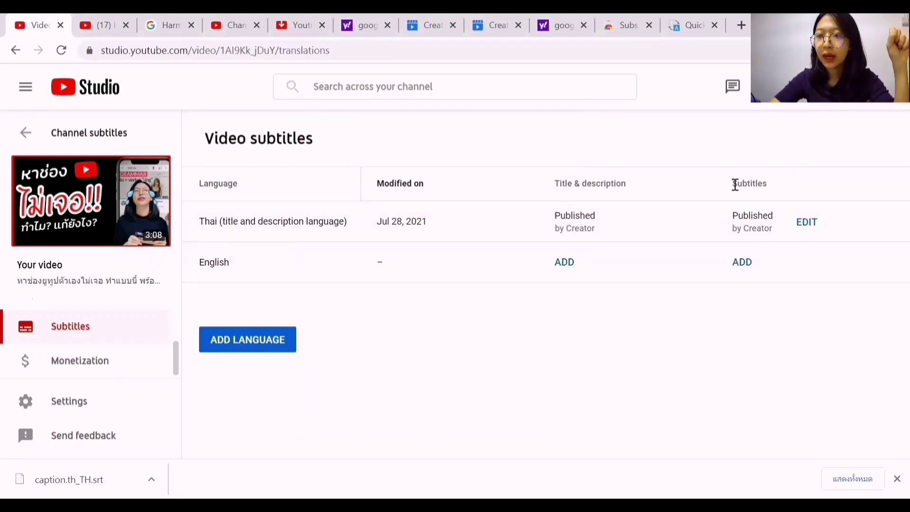
- Examine the ways to add English captions, including auto-translate, and close the caption editor
{"action": "left_click", "coordinate": [743, 262]}
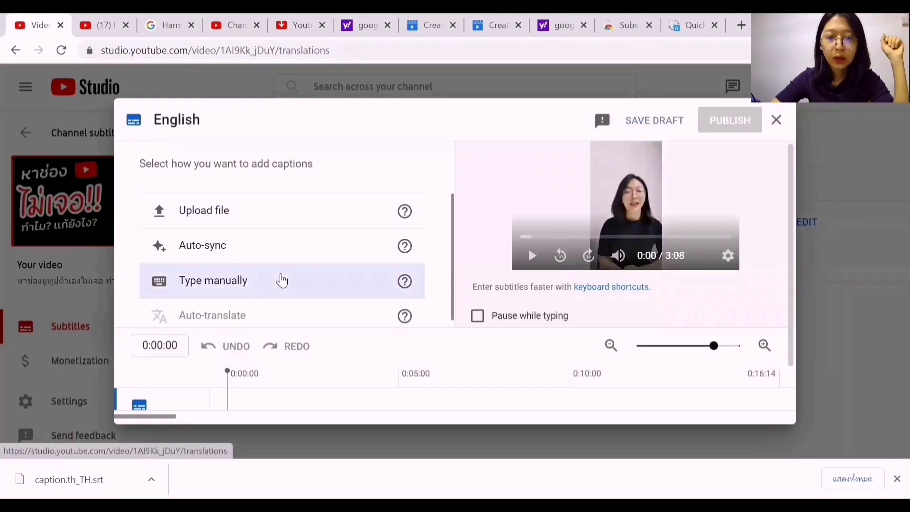
{"action": "scroll", "coordinate": [280, 280], "scroll_direction": "down", "scroll_amount": 1}
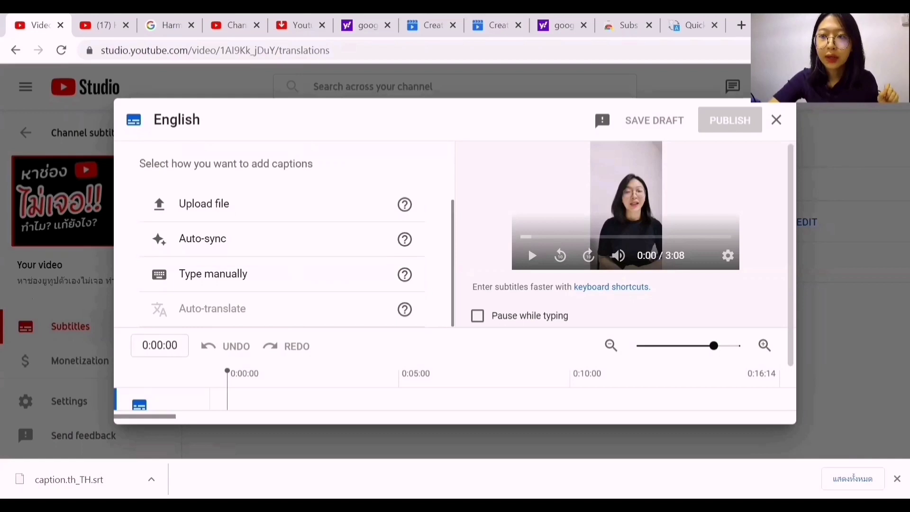
{"action": "left_click", "coordinate": [778, 124]}
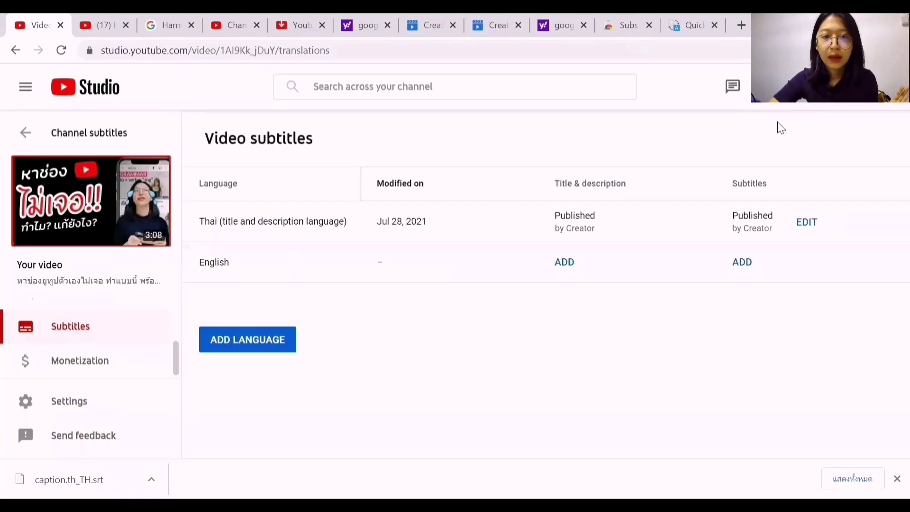
- Open the details page of the same video
{"action": "scroll", "coordinate": [132, 349], "scroll_direction": "up", "scroll_amount": 1}
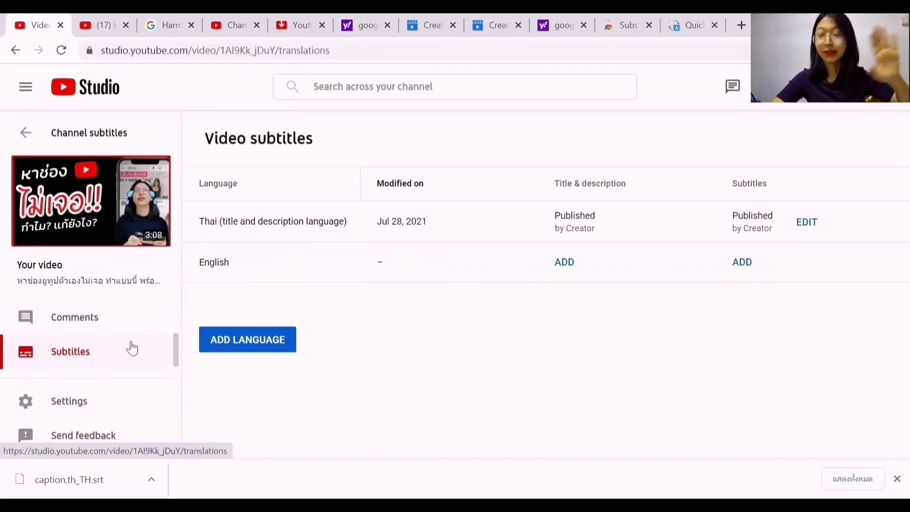
{"action": "scroll", "coordinate": [132, 349], "scroll_direction": "up", "scroll_amount": 3}
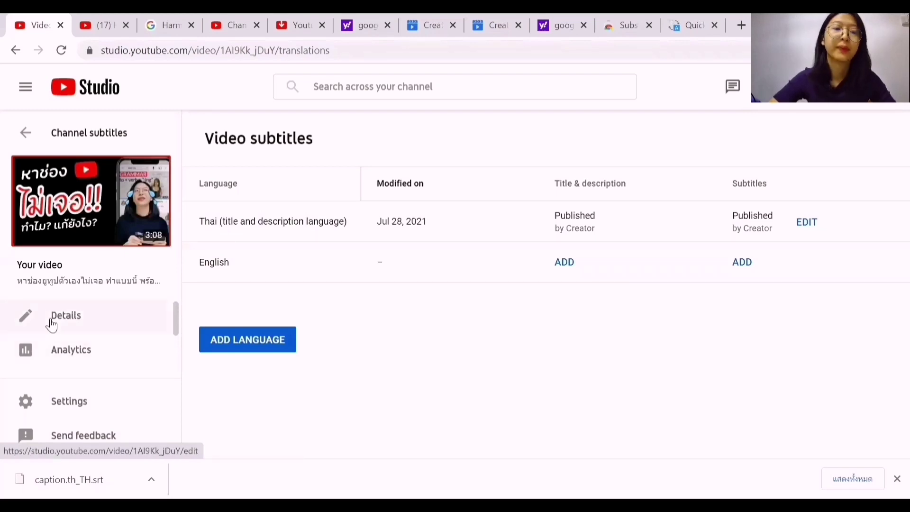
{"action": "left_click", "coordinate": [52, 326]}
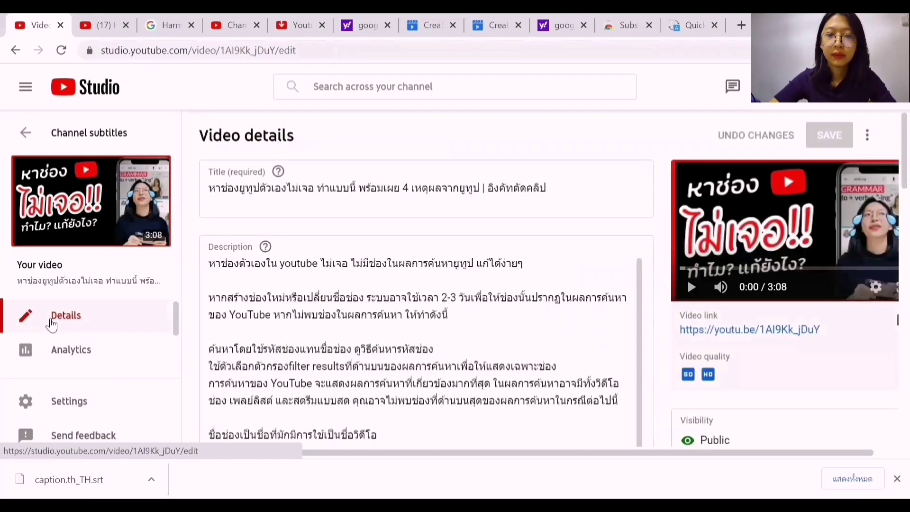
- Expand the additional settings of the video details, covering paid promotion, tags and subtitles
{"action": "scroll", "coordinate": [686, 312], "scroll_direction": "down", "scroll_amount": 4}
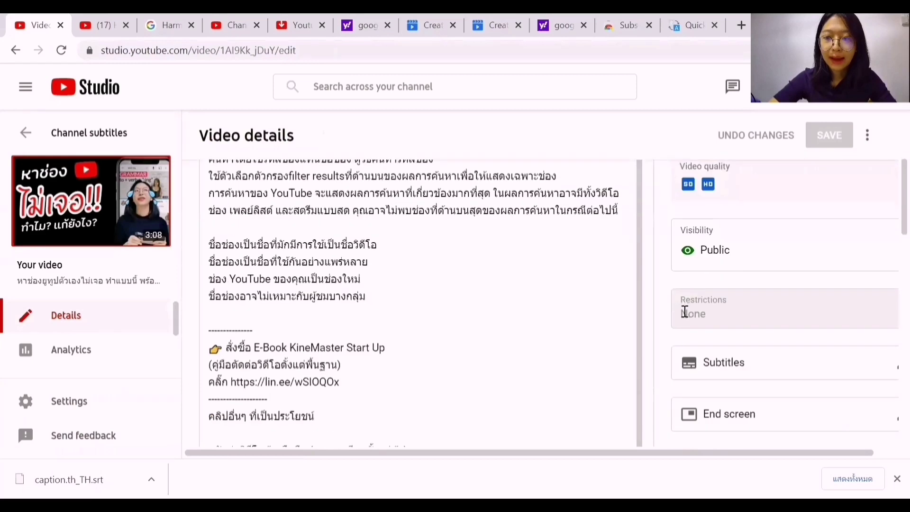
{"action": "scroll", "coordinate": [686, 313], "scroll_direction": "down", "scroll_amount": 8}
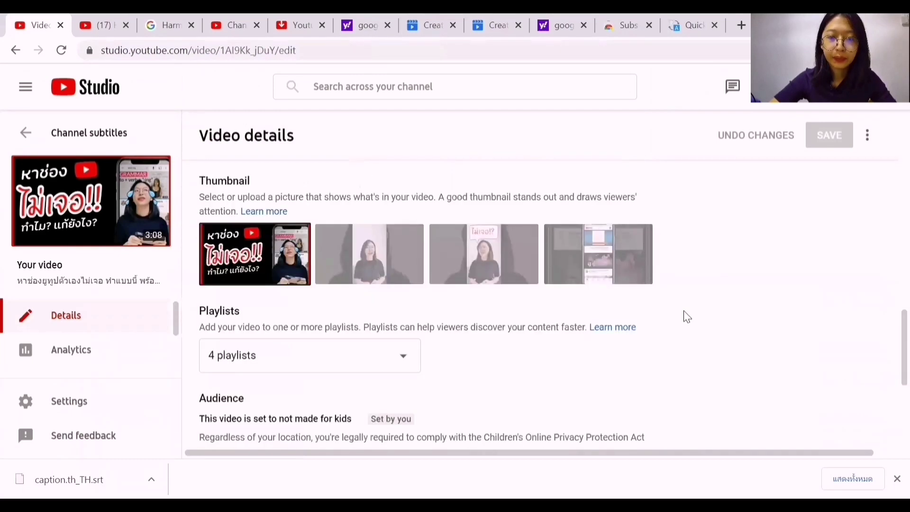
{"action": "scroll", "coordinate": [688, 317], "scroll_direction": "down", "scroll_amount": 5}
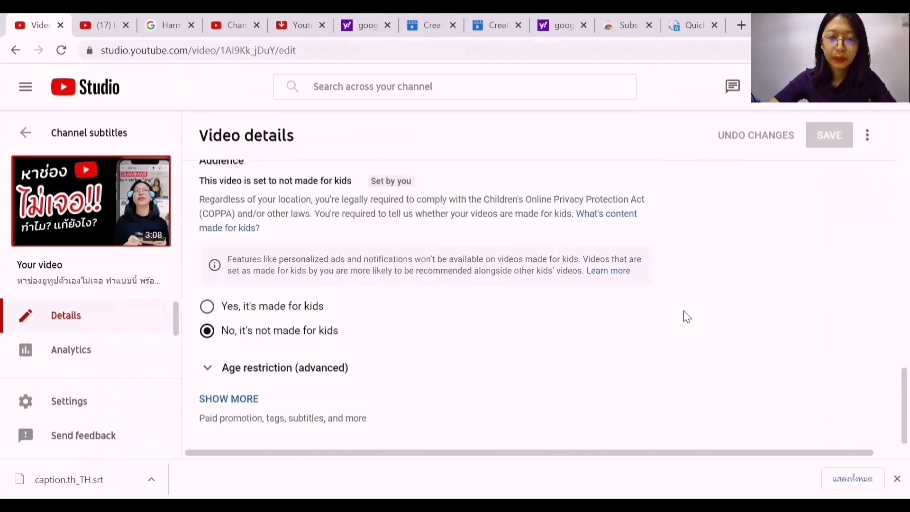
{"action": "left_click", "coordinate": [229, 400]}
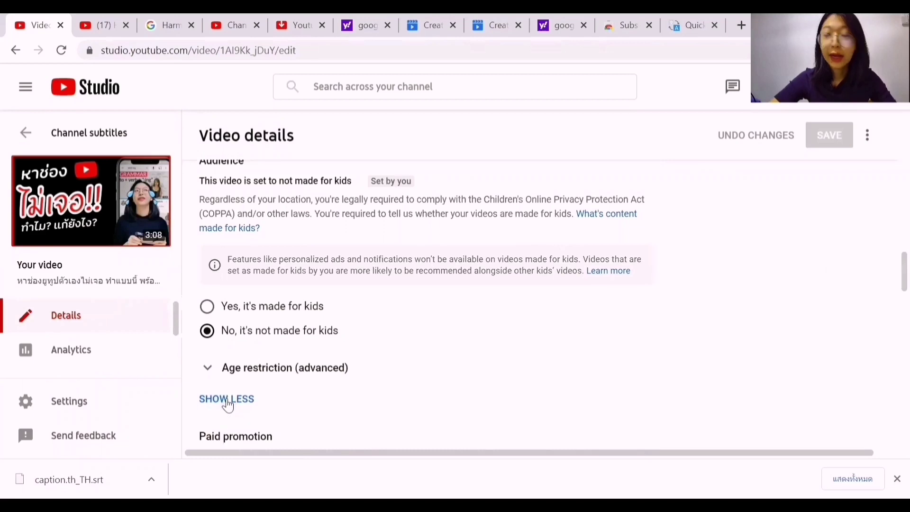
- Set the video language to Thai under the language and captions certification settings and save the video details
{"action": "scroll", "coordinate": [541, 380], "scroll_direction": "down", "scroll_amount": 6}
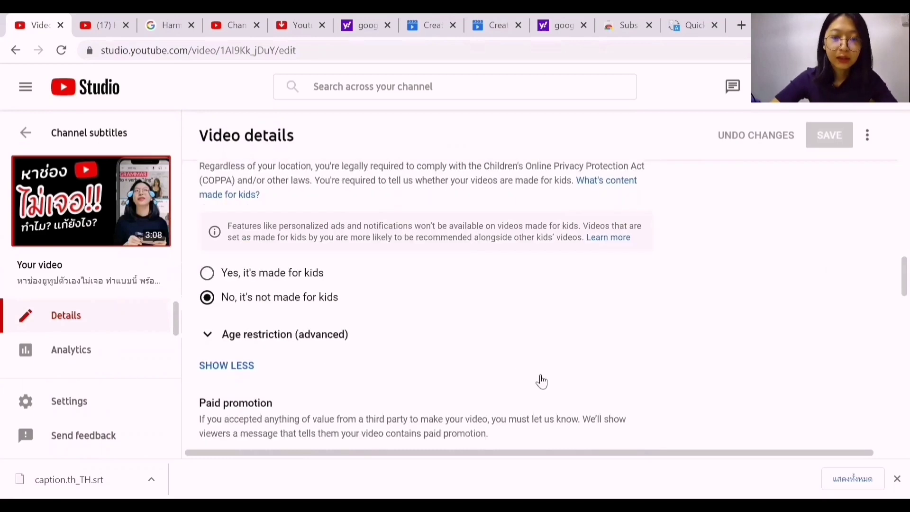
{"action": "scroll", "coordinate": [544, 381], "scroll_direction": "down", "scroll_amount": 6}
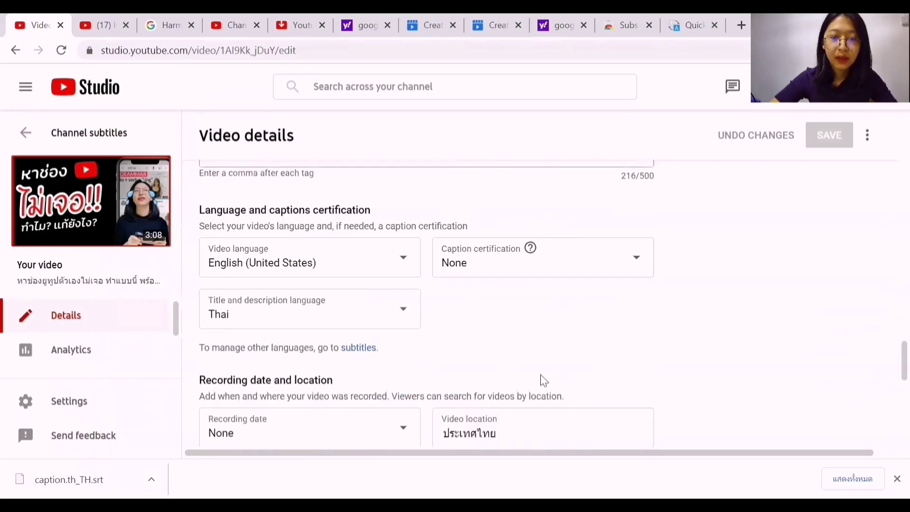
{"action": "scroll", "coordinate": [544, 381], "scroll_direction": "up", "scroll_amount": 1}
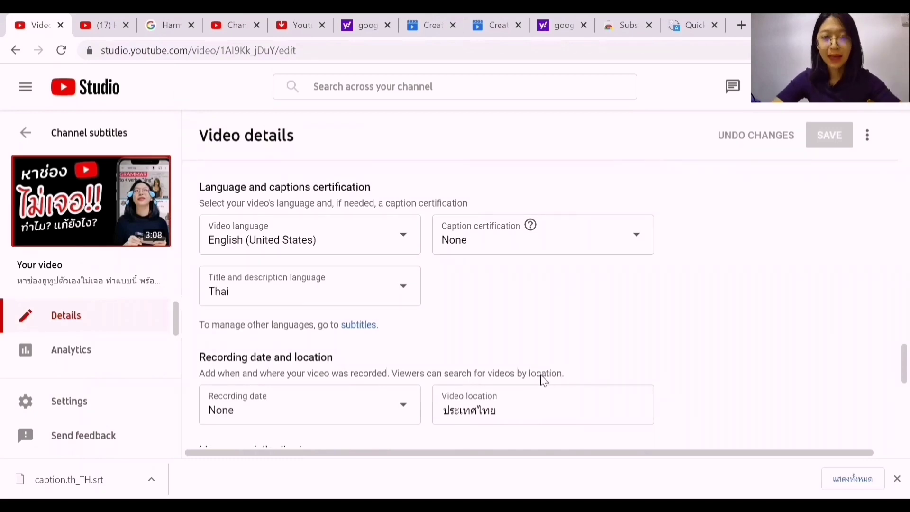
{"action": "left_click", "coordinate": [235, 252]}
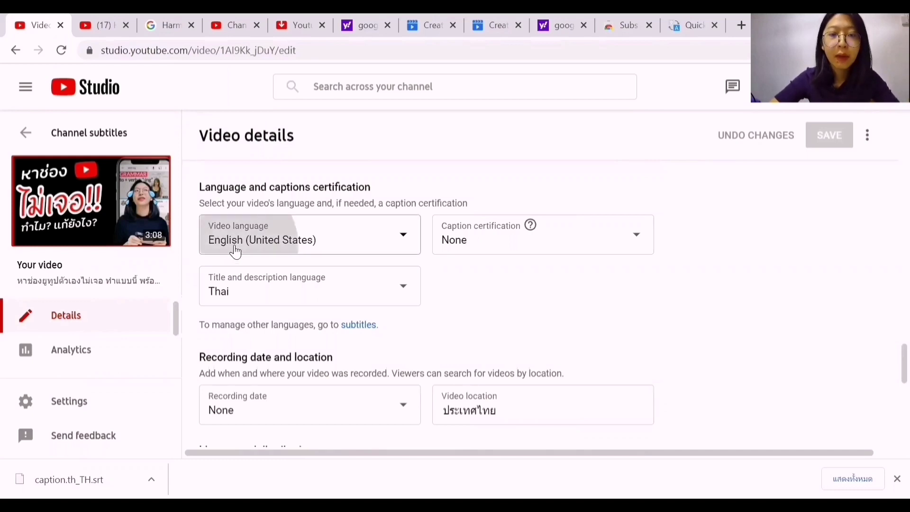
{"action": "scroll", "coordinate": [288, 339], "scroll_direction": "down", "scroll_amount": 4}
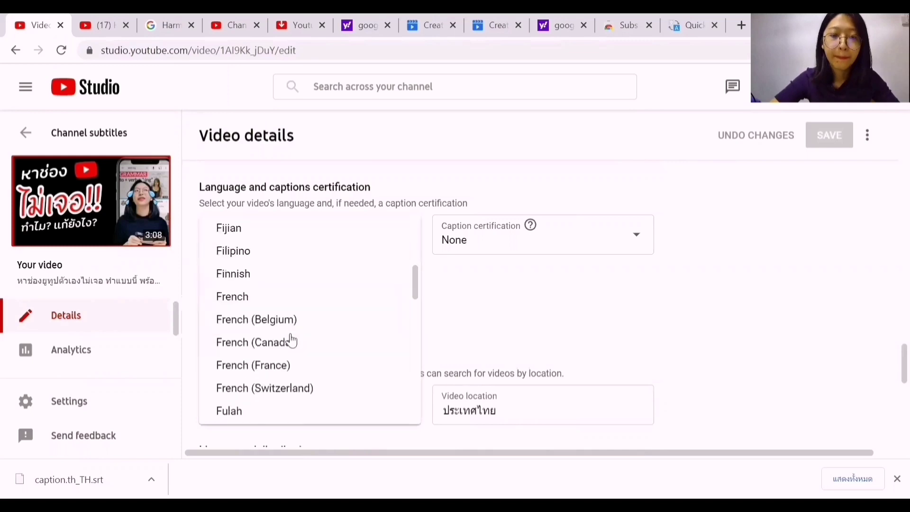
{"action": "scroll", "coordinate": [291, 340], "scroll_direction": "down", "scroll_amount": 12}
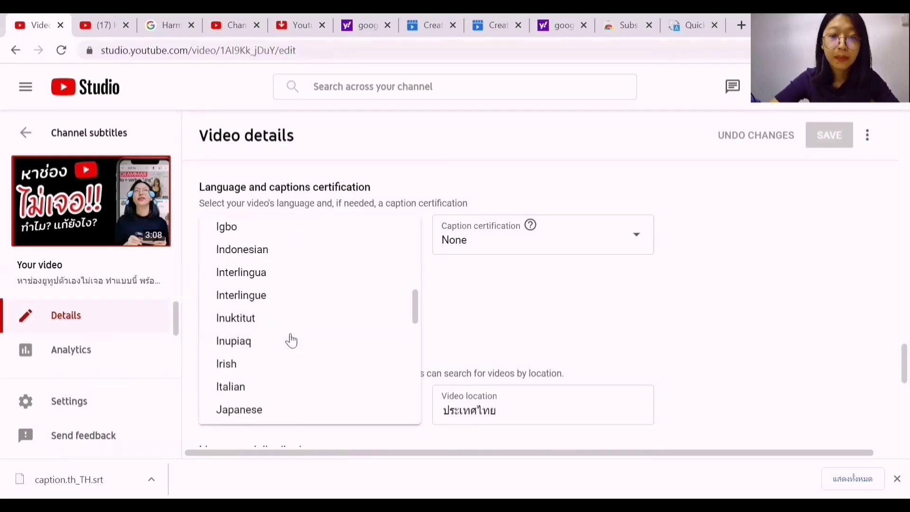
{"action": "left_click", "coordinate": [239, 325]}
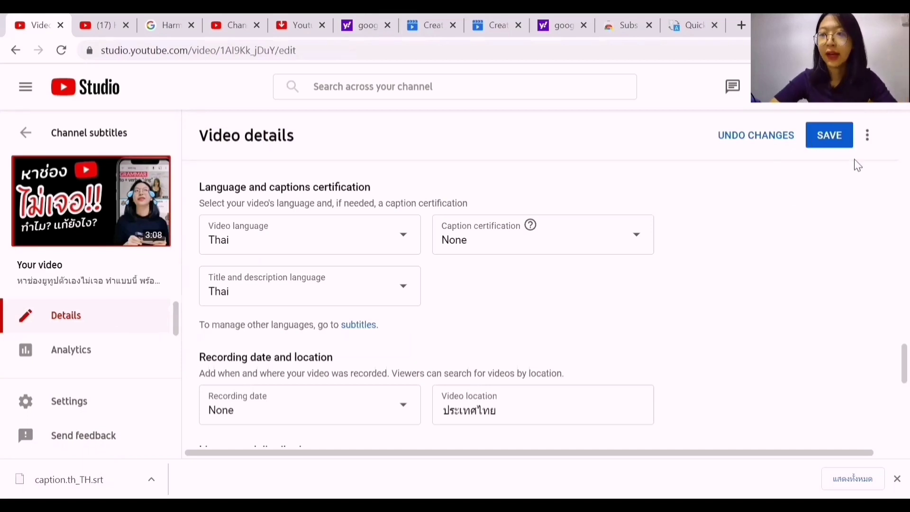
{"action": "left_click", "coordinate": [833, 132]}
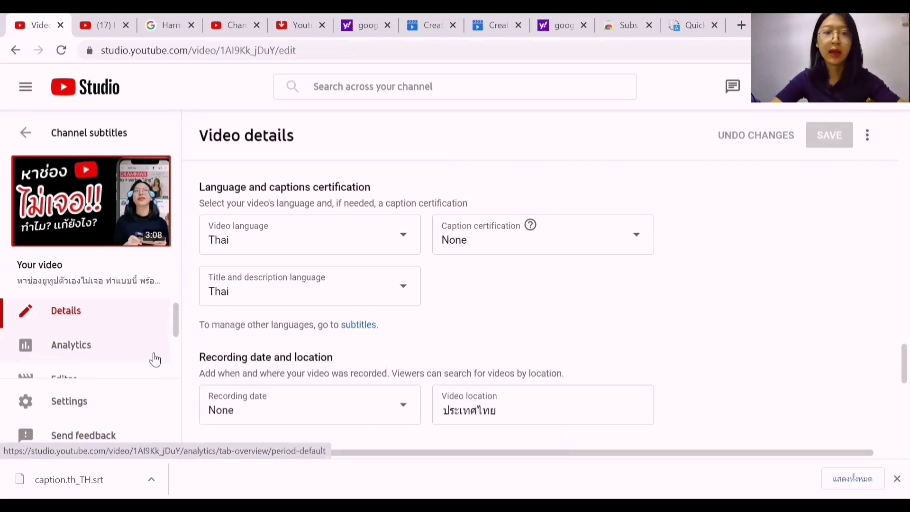
- Open the subtitles page of the same video
{"action": "scroll", "coordinate": [154, 360], "scroll_direction": "down", "scroll_amount": 2}
{"action": "scroll", "coordinate": [155, 360], "scroll_direction": "up", "scroll_amount": 1}
{"action": "scroll", "coordinate": [154, 360], "scroll_direction": "down", "scroll_amount": 1}
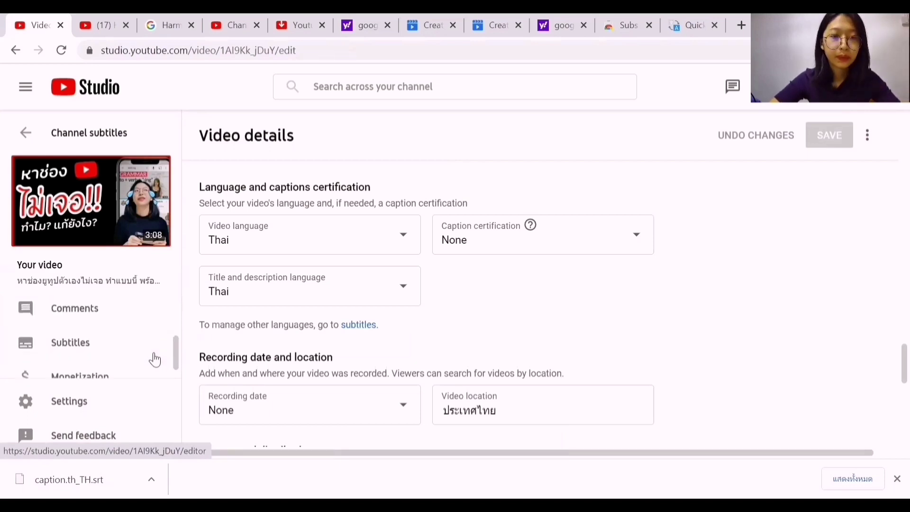
{"action": "left_click", "coordinate": [77, 350]}
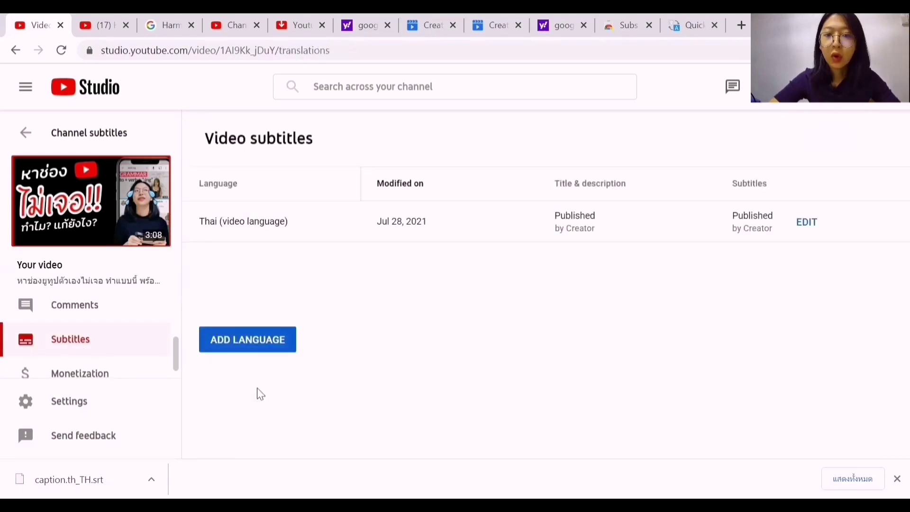
- Add English as a subtitle language for the video
{"action": "left_click", "coordinate": [216, 351]}
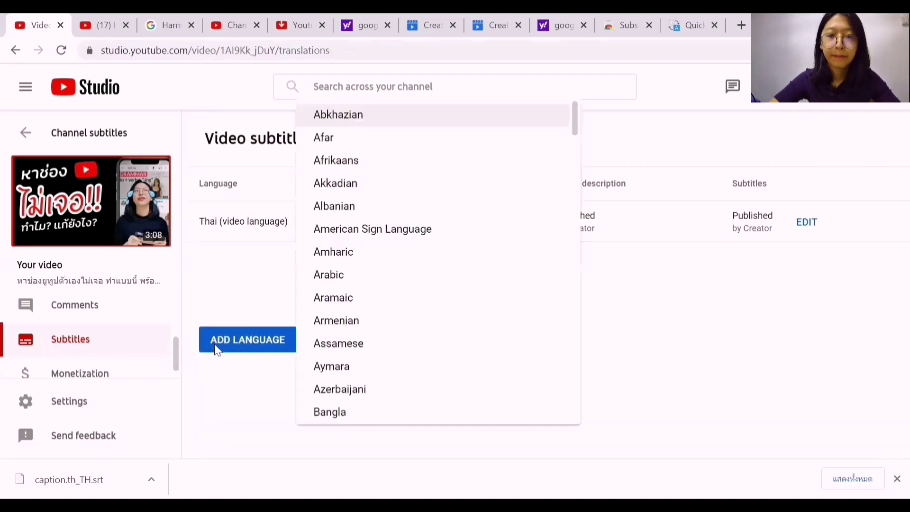
{"action": "scroll", "coordinate": [459, 386], "scroll_direction": "down", "scroll_amount": 4}
{"action": "scroll", "coordinate": [460, 388], "scroll_direction": "down", "scroll_amount": 10}
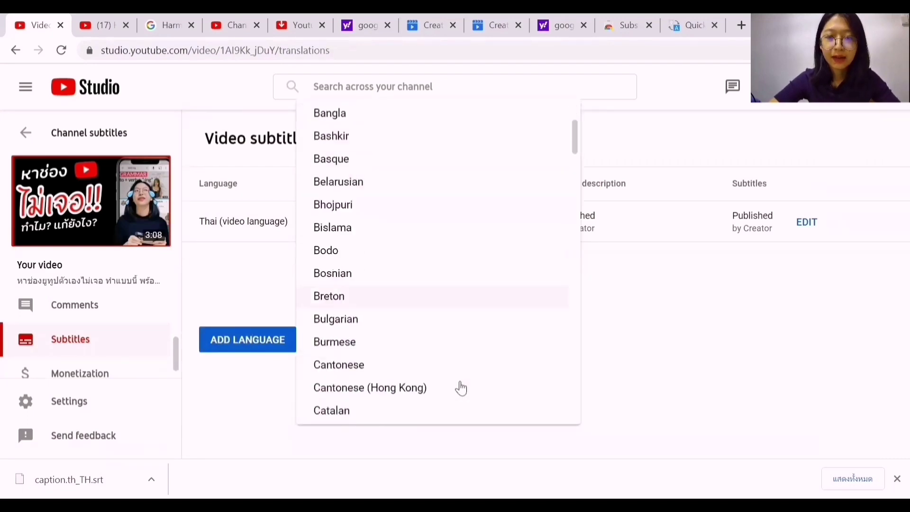
{"action": "scroll", "coordinate": [459, 387], "scroll_direction": "down", "scroll_amount": 6}
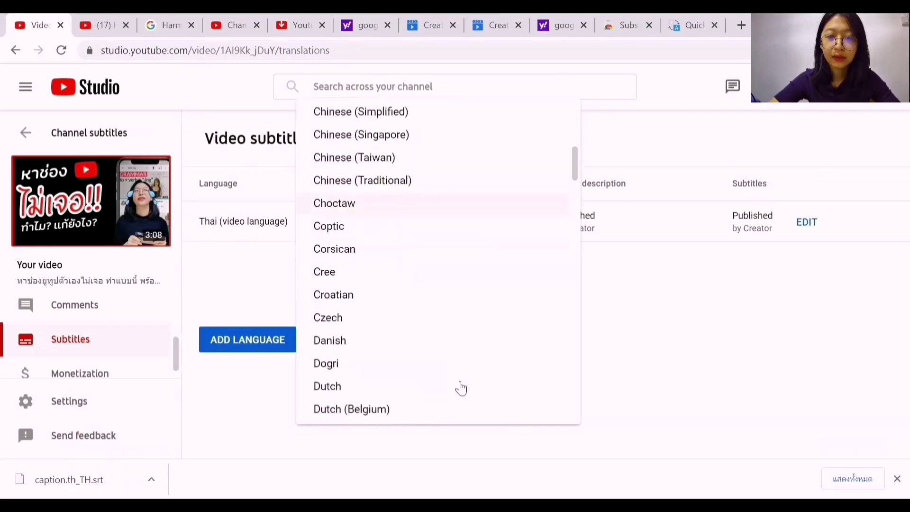
{"action": "left_click", "coordinate": [349, 272]}
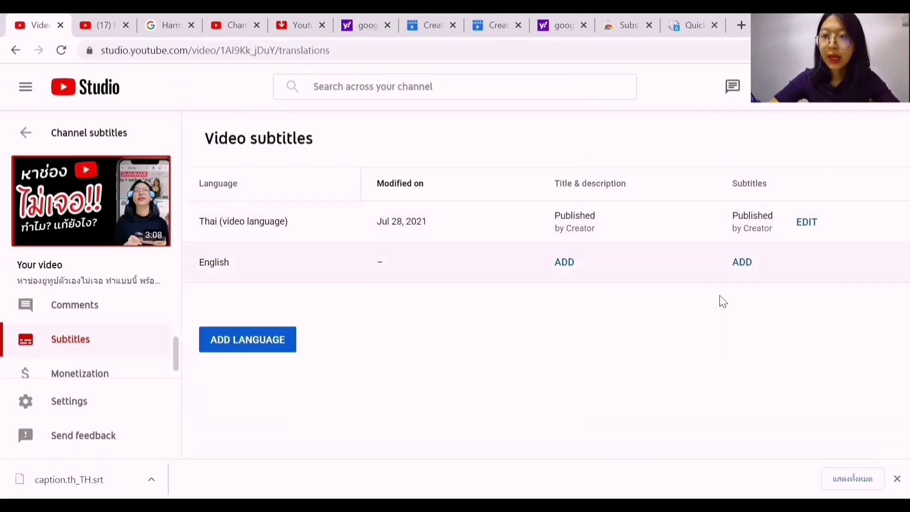
- Create the English subtitles by auto-translating the Thai captions and publish them
{"action": "left_click", "coordinate": [738, 269]}
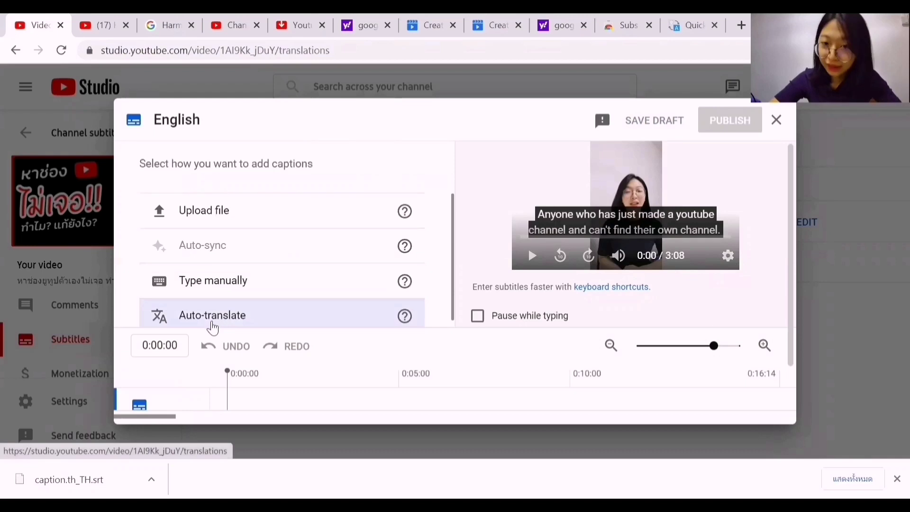
{"action": "scroll", "coordinate": [213, 328], "scroll_direction": "down", "scroll_amount": 1}
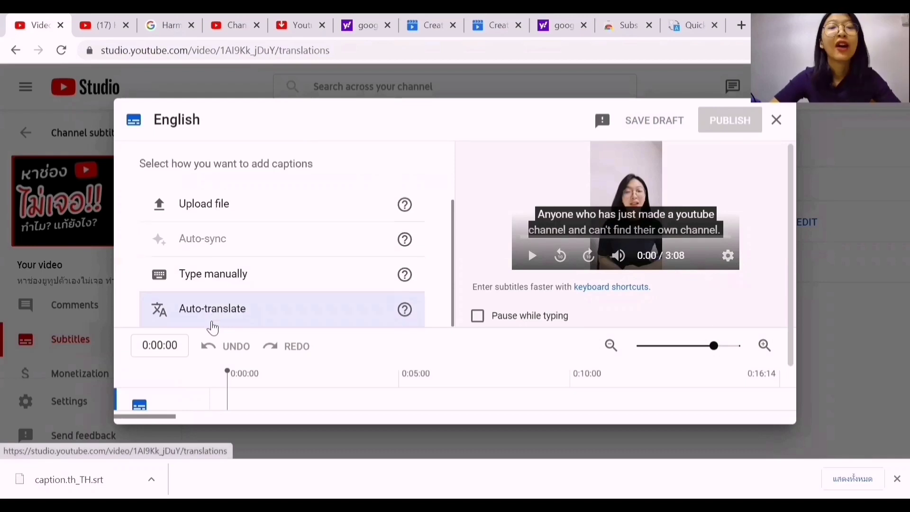
{"action": "left_click", "coordinate": [181, 313]}
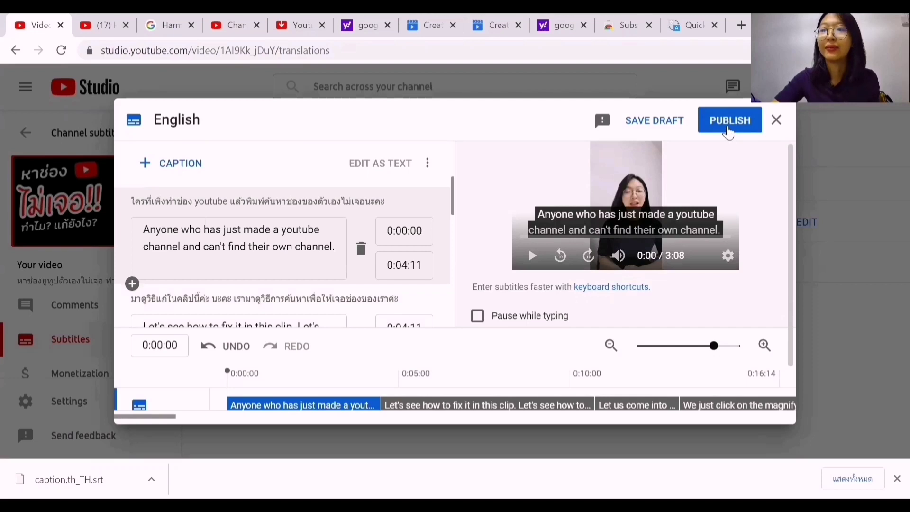
{"action": "left_click", "coordinate": [729, 132]}
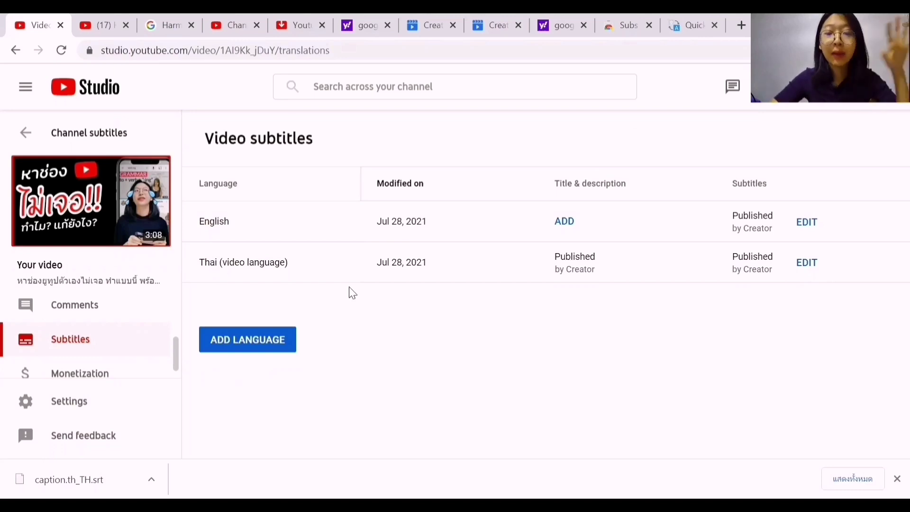
- Add Chinese as another subtitle language for the video
{"action": "left_click", "coordinate": [234, 354]}
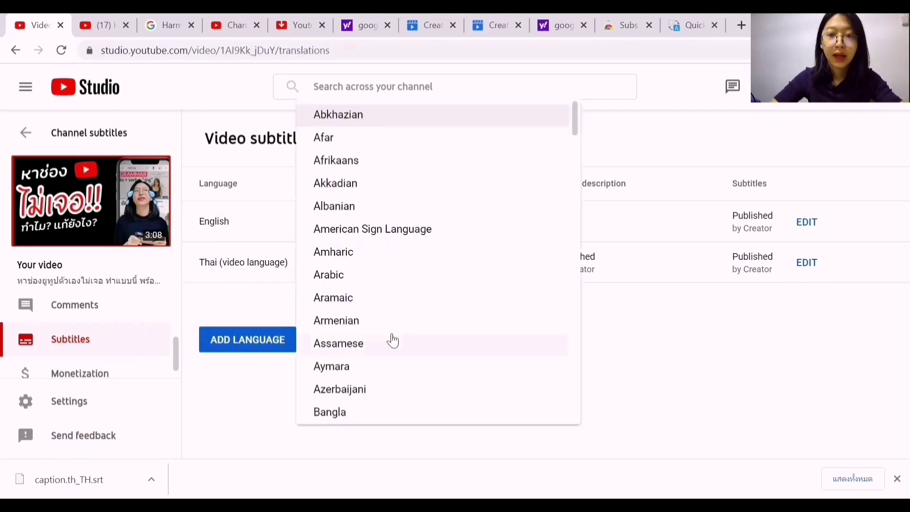
{"action": "scroll", "coordinate": [392, 339], "scroll_direction": "down", "scroll_amount": 3}
{"action": "scroll", "coordinate": [393, 339], "scroll_direction": "down", "scroll_amount": 8}
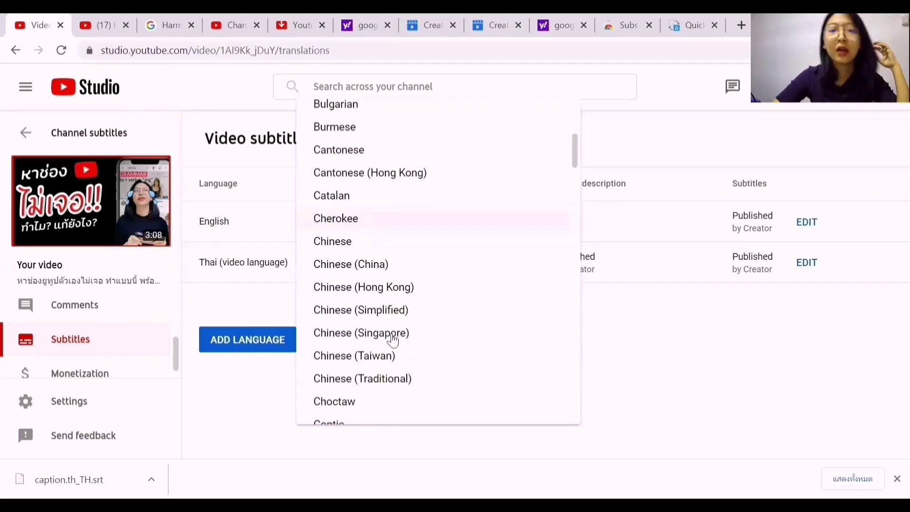
{"action": "scroll", "coordinate": [393, 340], "scroll_direction": "down", "scroll_amount": 2}
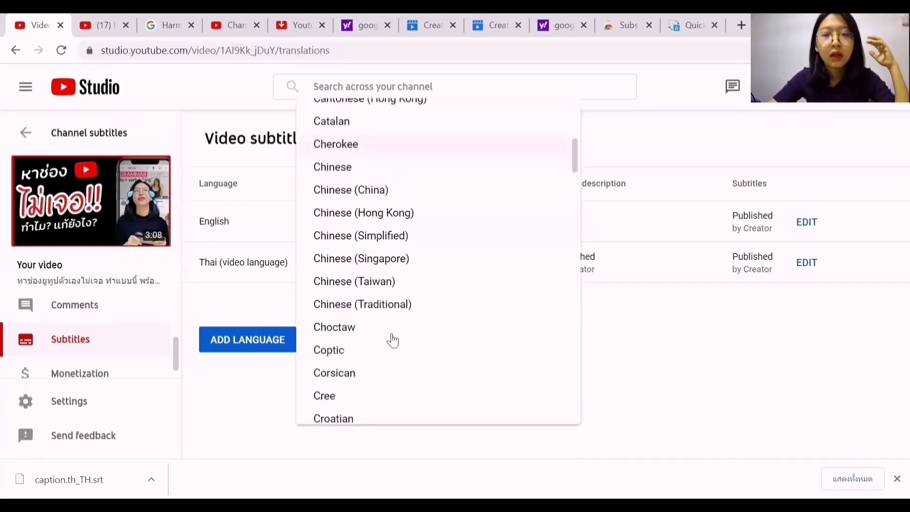
{"action": "left_click", "coordinate": [333, 167]}
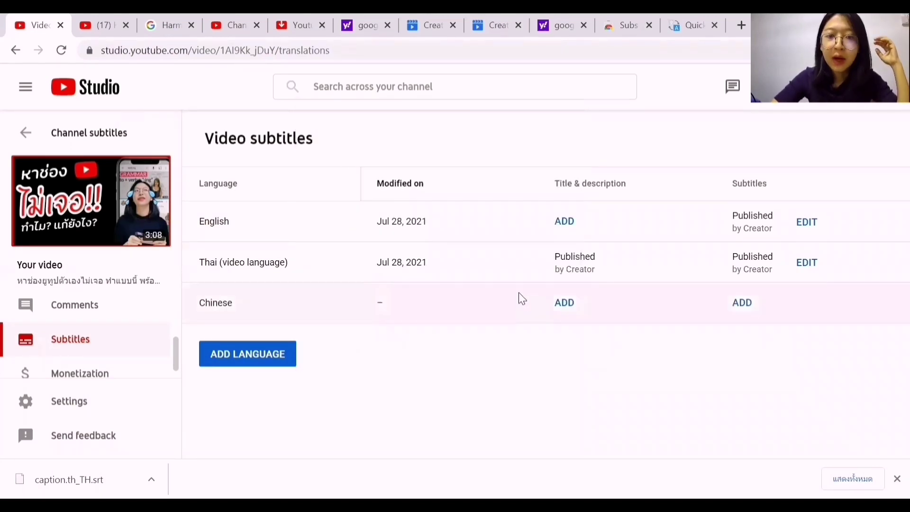
- Auto-translate the captions into Chinese, review the translated lines and publish them
{"action": "left_click", "coordinate": [741, 309]}
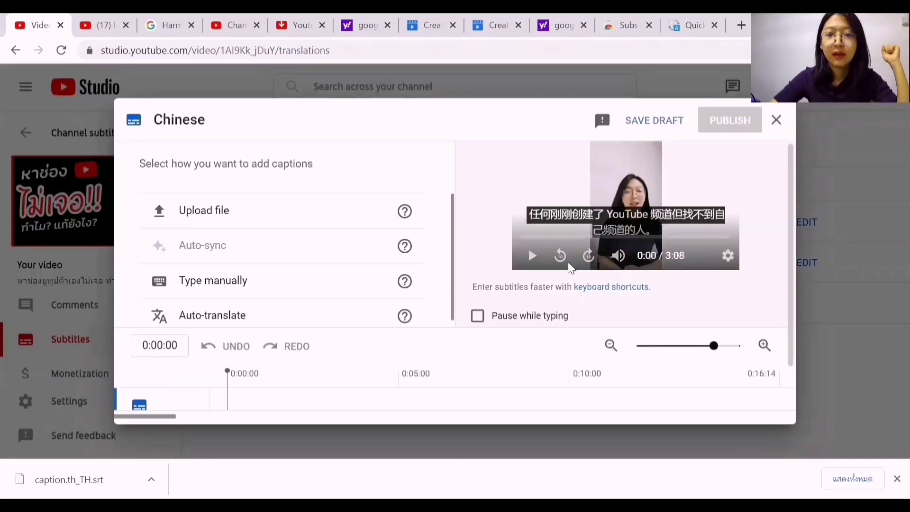
{"action": "left_click", "coordinate": [266, 322]}
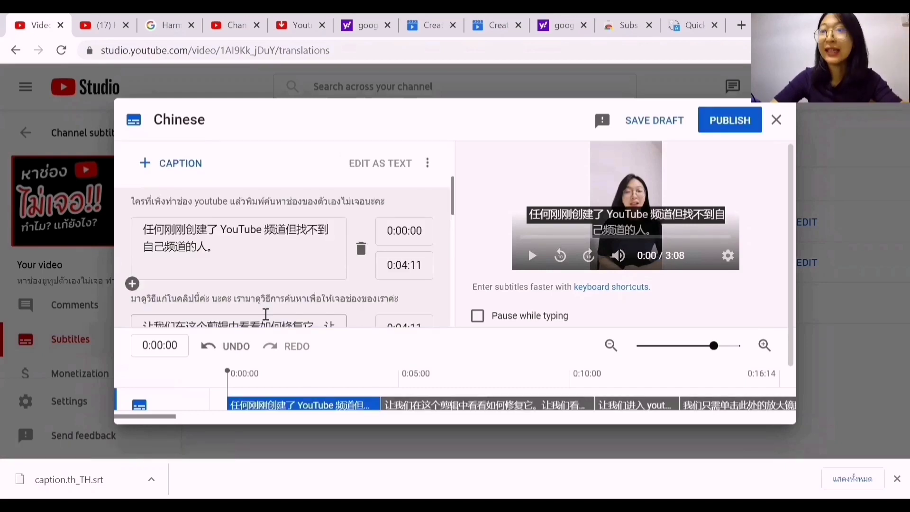
{"action": "scroll", "coordinate": [266, 315], "scroll_direction": "down", "scroll_amount": 10}
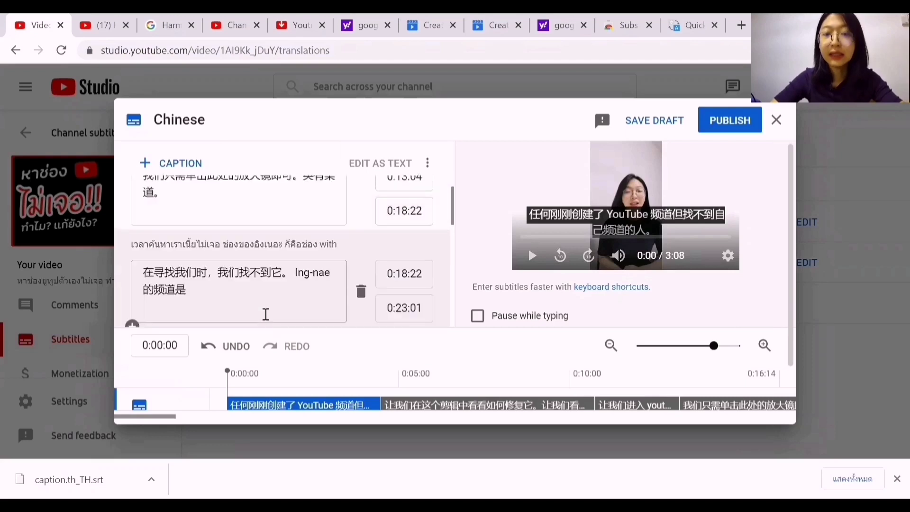
{"action": "scroll", "coordinate": [266, 315], "scroll_direction": "down", "scroll_amount": 2}
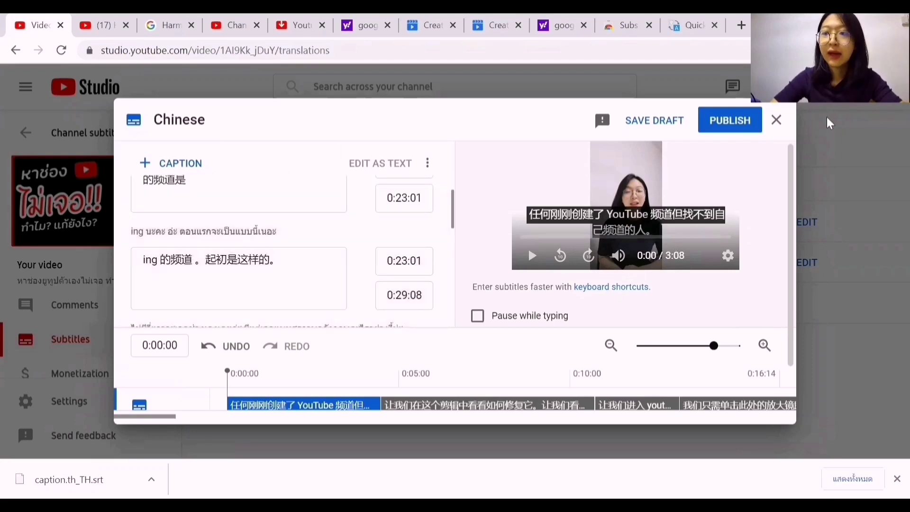
{"action": "left_click", "coordinate": [716, 127]}
- Add Lao as another subtitle language for the video
{"action": "left_click", "coordinate": [232, 356]}
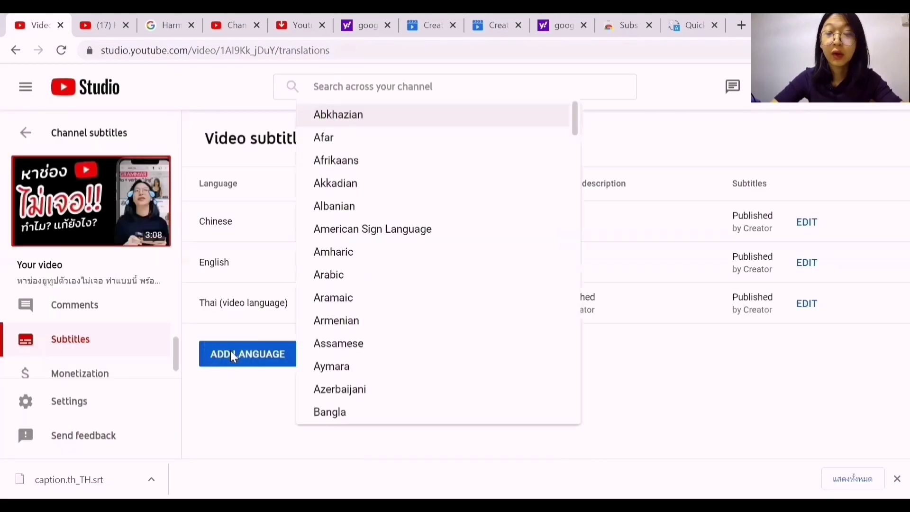
{"action": "scroll", "coordinate": [478, 365], "scroll_direction": "down", "scroll_amount": 13}
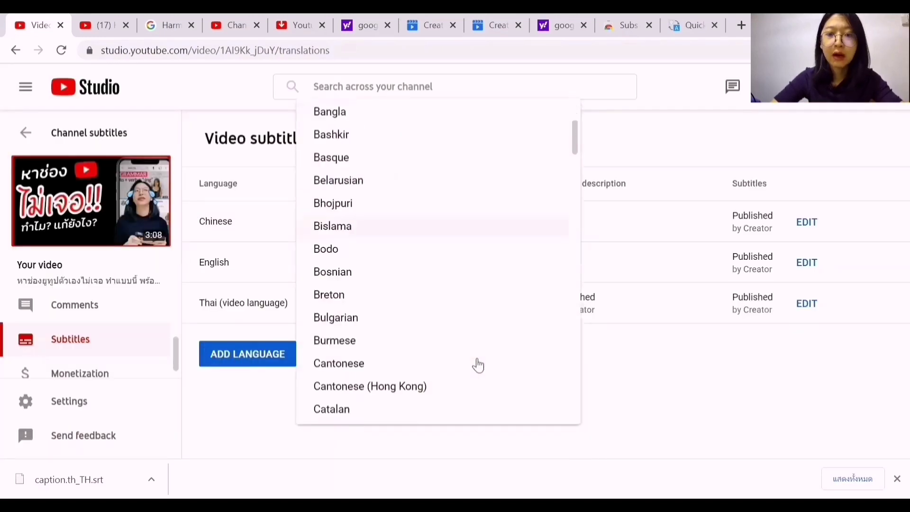
{"action": "scroll", "coordinate": [478, 365], "scroll_direction": "down", "scroll_amount": 14}
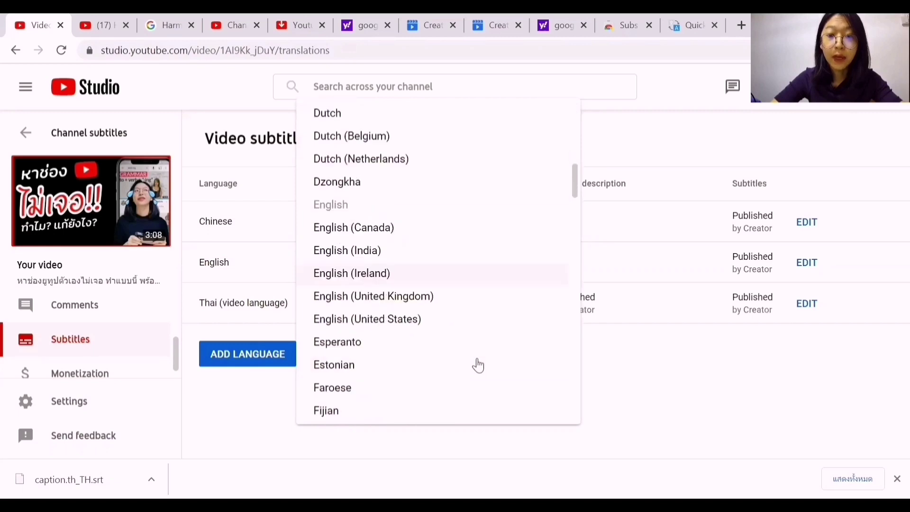
{"action": "scroll", "coordinate": [478, 365], "scroll_direction": "down", "scroll_amount": 15}
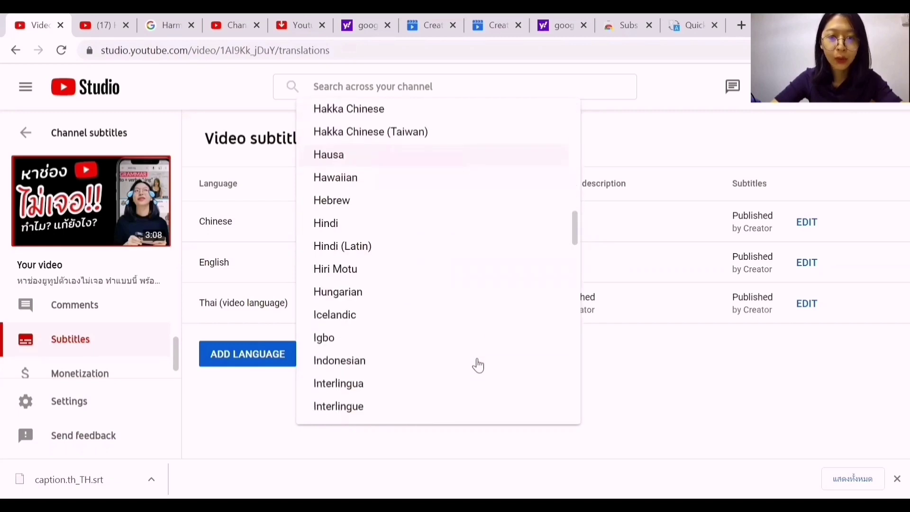
{"action": "scroll", "coordinate": [478, 365], "scroll_direction": "down", "scroll_amount": 5}
{"action": "scroll", "coordinate": [476, 366], "scroll_direction": "up", "scroll_amount": 5}
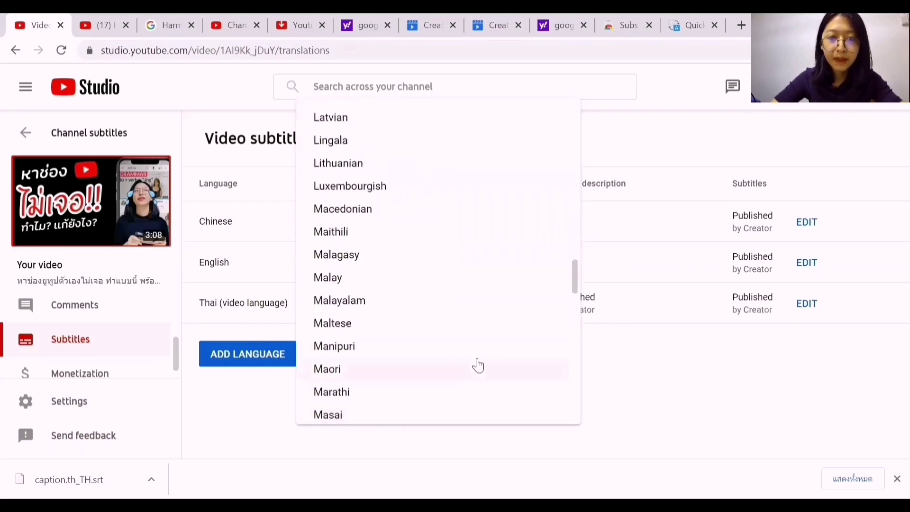
{"action": "left_click", "coordinate": [331, 196]}
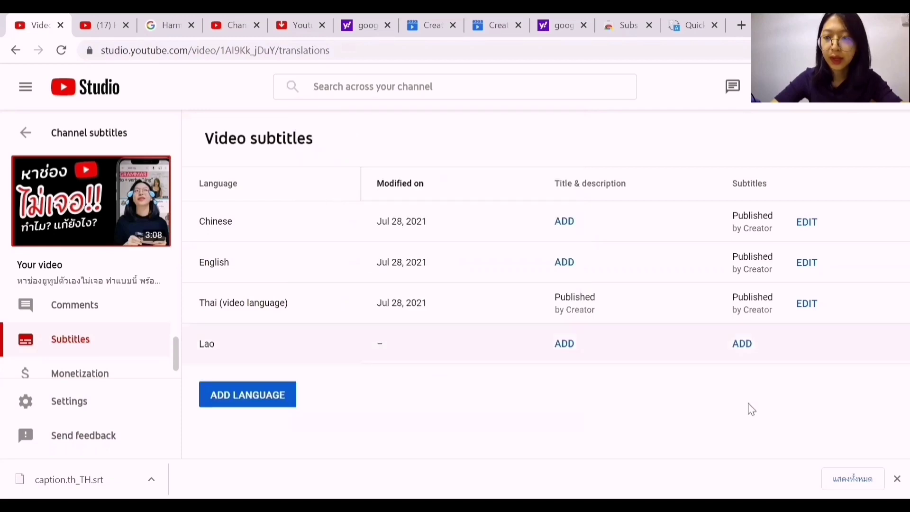
- Create the Lao subtitles by auto-translating the Thai captions, review the translated lines and publish them
{"action": "left_click", "coordinate": [742, 346]}
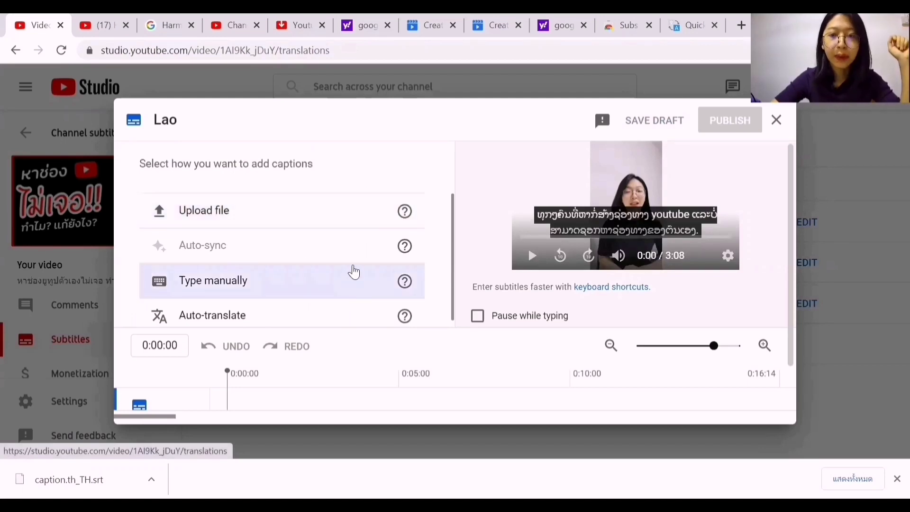
{"action": "scroll", "coordinate": [354, 273], "scroll_direction": "down", "scroll_amount": 1}
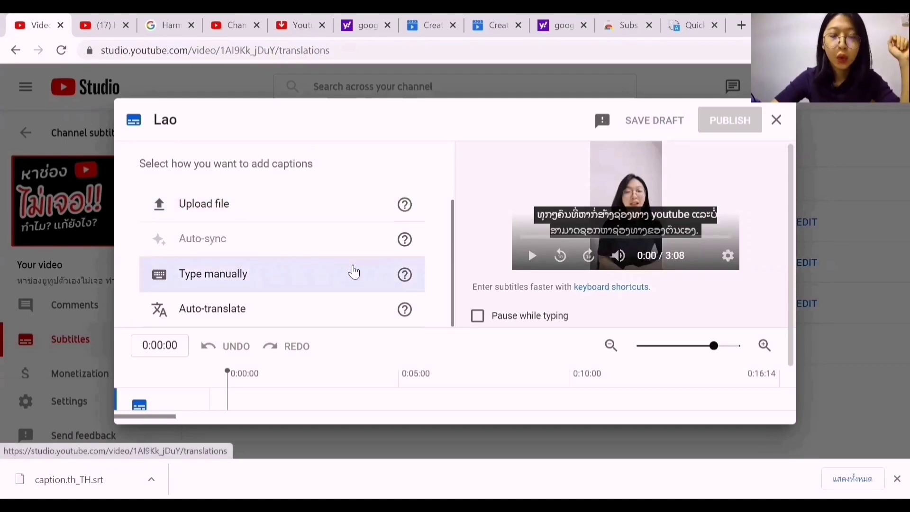
{"action": "left_click", "coordinate": [228, 311]}
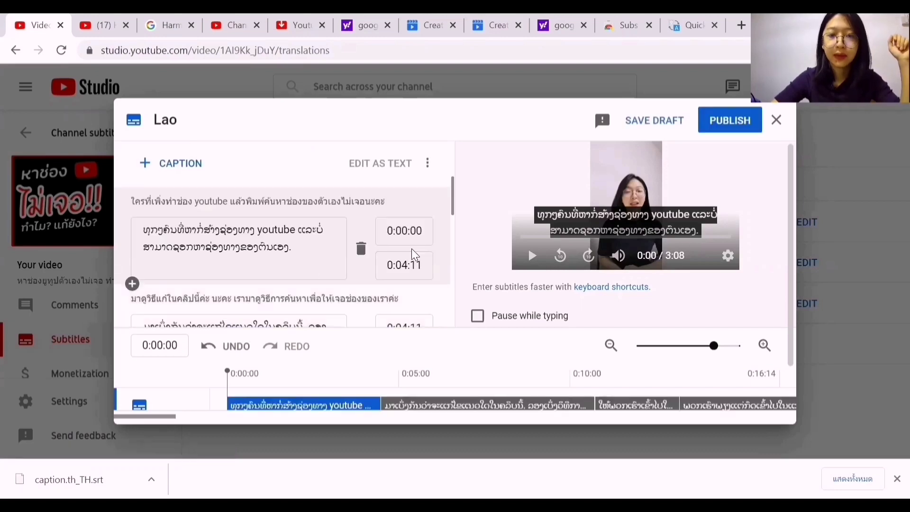
{"action": "scroll", "coordinate": [291, 269], "scroll_direction": "down", "scroll_amount": 10}
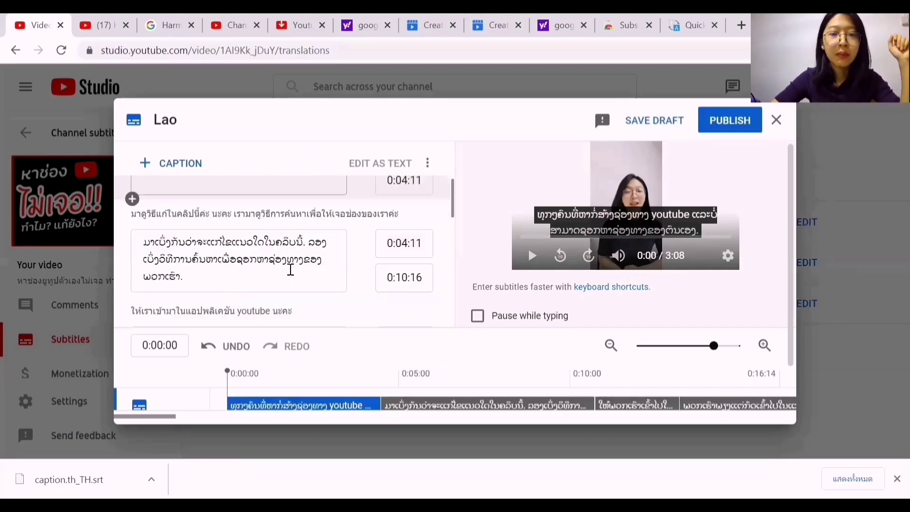
{"action": "scroll", "coordinate": [290, 270], "scroll_direction": "down", "scroll_amount": 5}
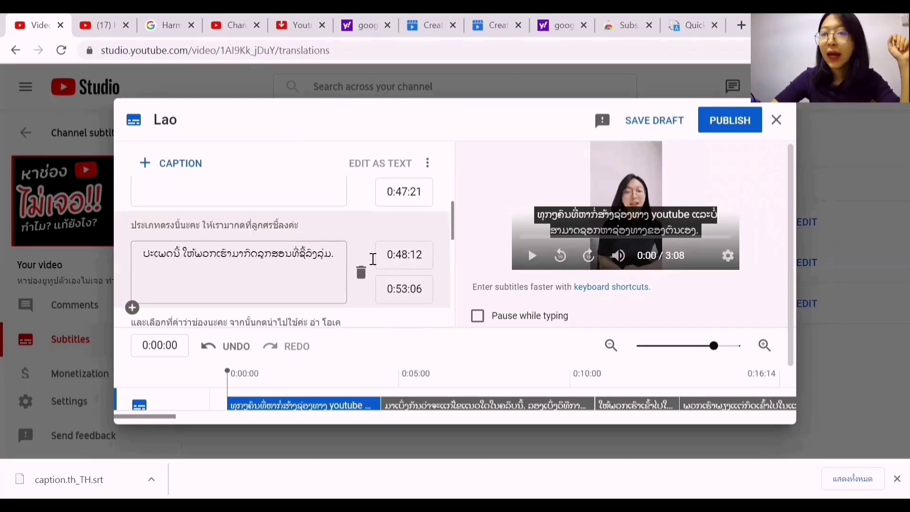
{"action": "left_click", "coordinate": [739, 126]}
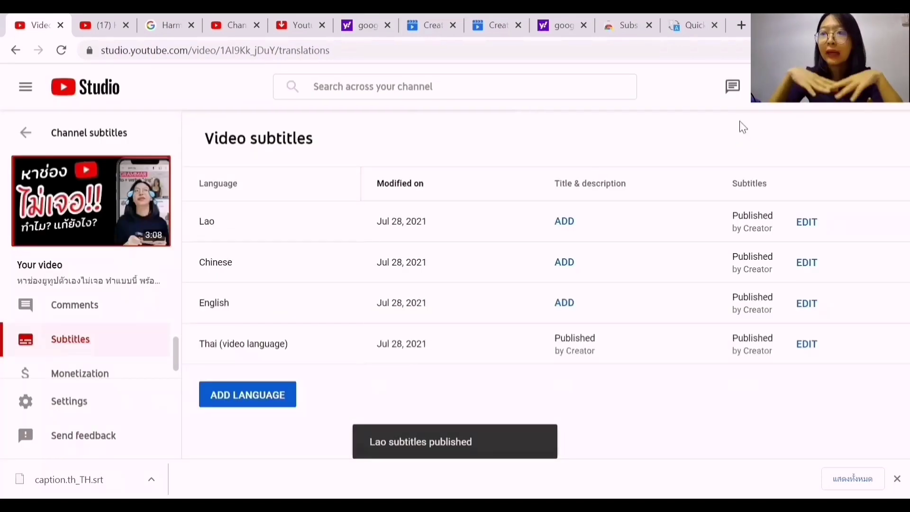